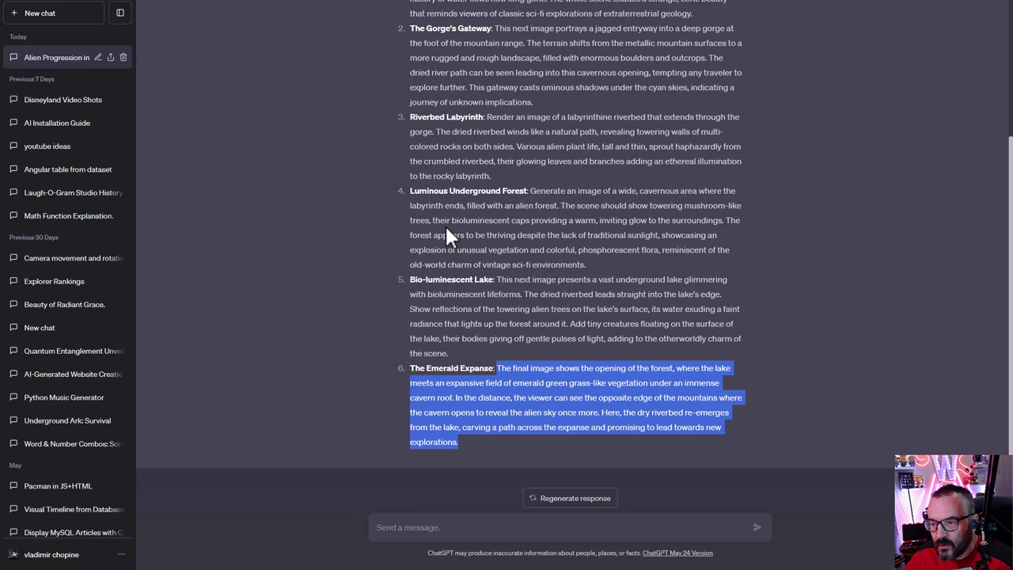
Review the request and the six numbered alien-planet image prompts in the ChatGPT conversation.
{"action": "scroll", "coordinate": [447, 236], "scroll_direction": "up", "scroll_amount": 3}
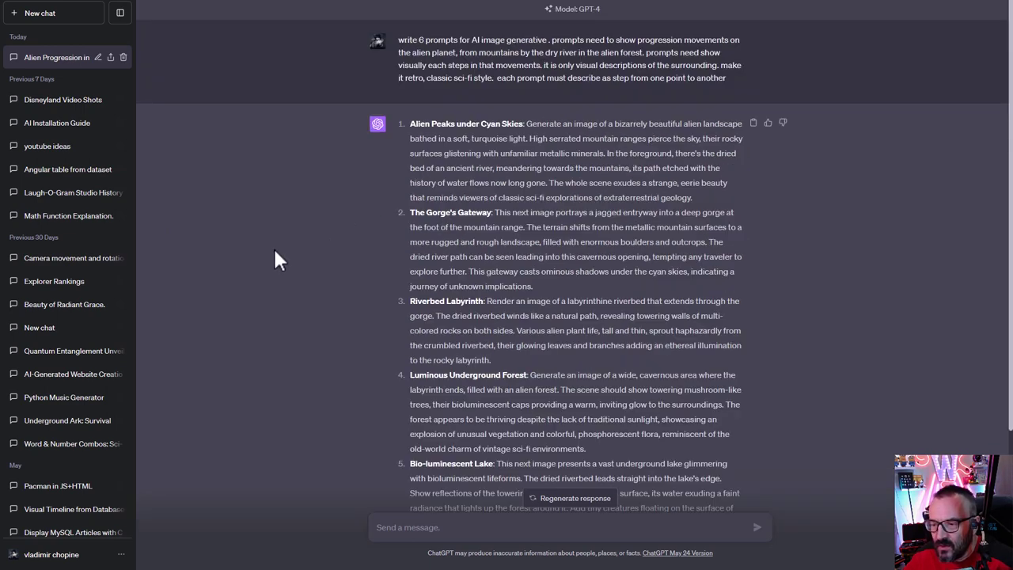
{"action": "scroll", "coordinate": [277, 260], "scroll_direction": "down", "scroll_amount": 2}
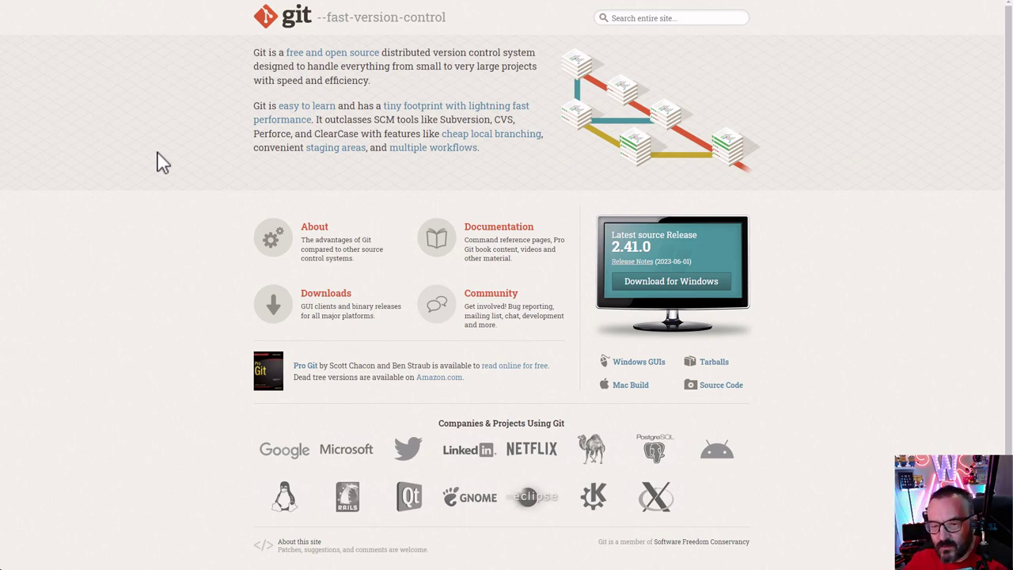
Switch to the nerfstudio installation page and examine the pip uninstall and pip install commands for PyTorch 2.0.1 with CUDA 11.8.
{"action": "left_click", "coordinate": [118, 2]}
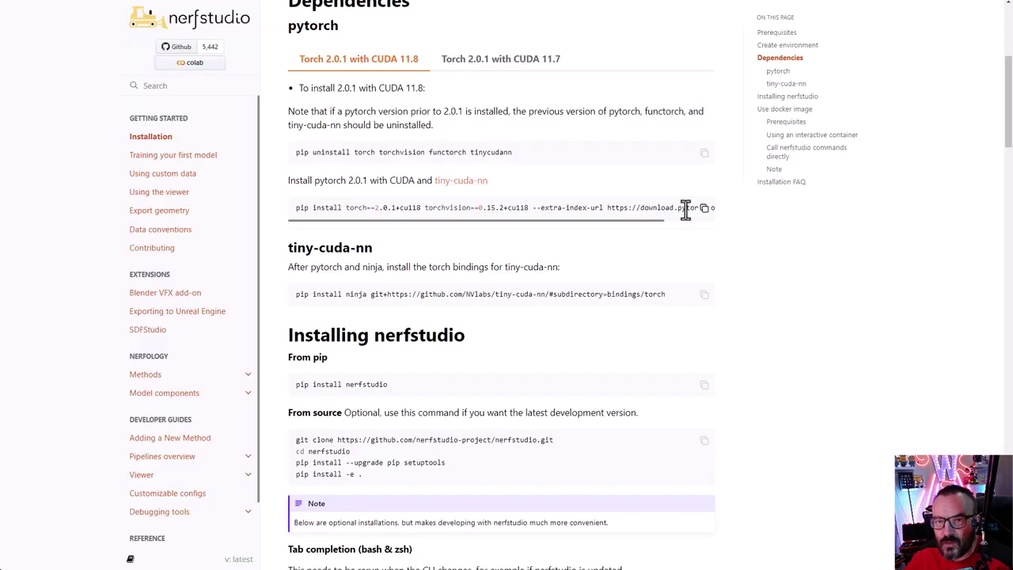
{"action": "left_click_drag", "start_coordinate": [513, 152], "coordinate": [293, 155]}
{"action": "left_click", "coordinate": [537, 177]}
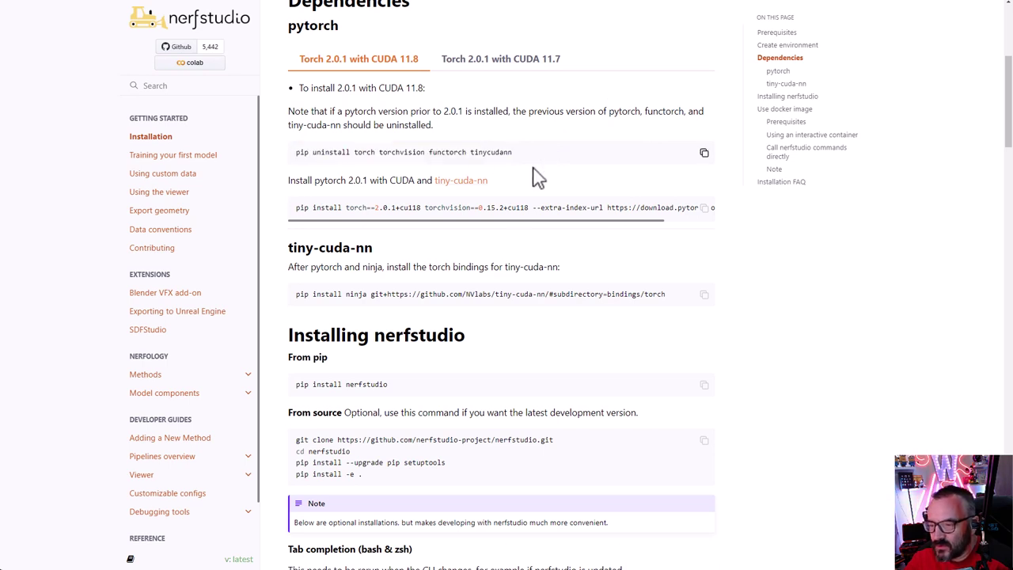
{"action": "left_click_drag", "start_coordinate": [298, 209], "coordinate": [687, 208]}
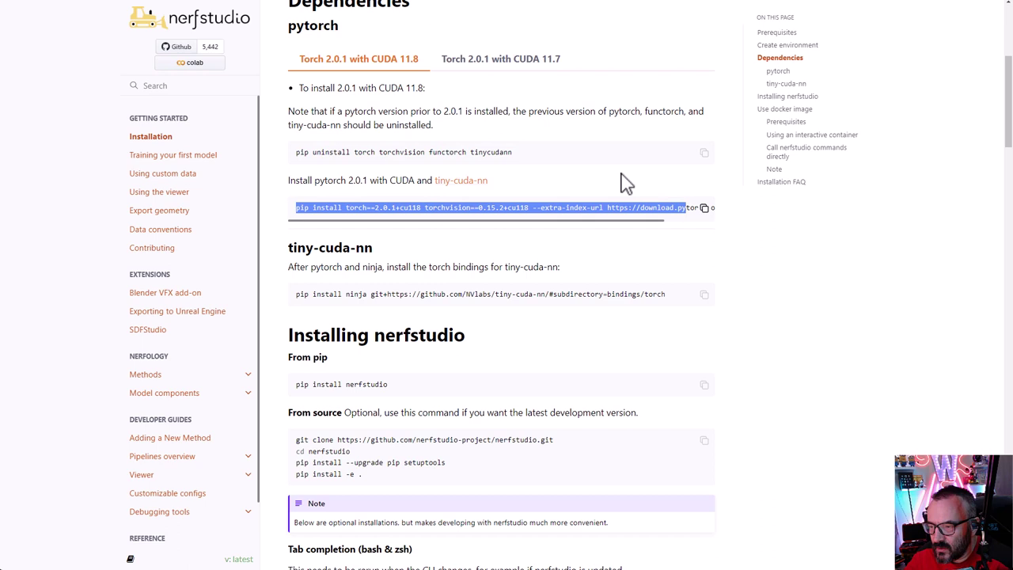
{"action": "left_click", "coordinate": [804, 230]}
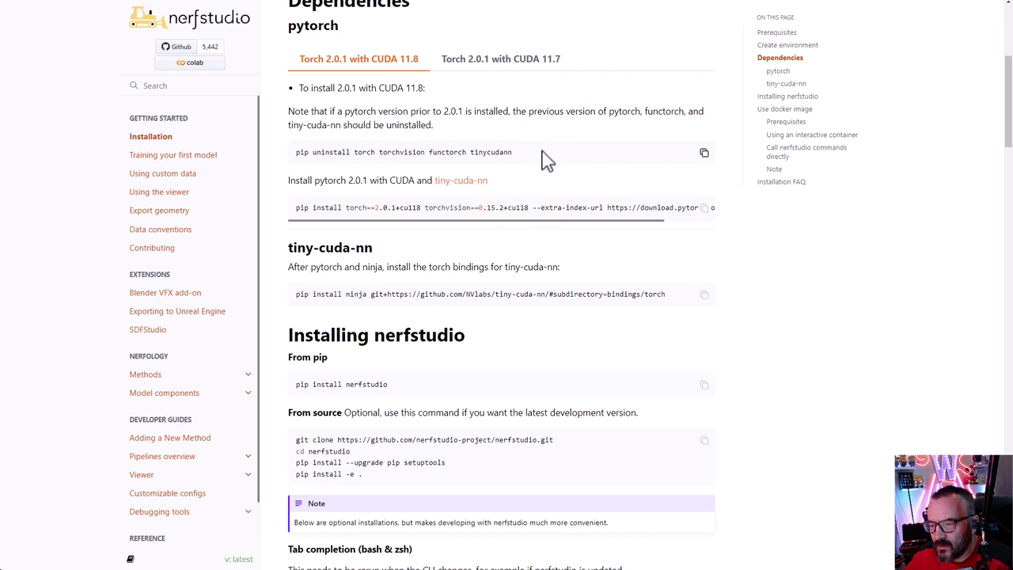
{"action": "left_click_drag", "start_coordinate": [546, 155], "coordinate": [277, 150]}
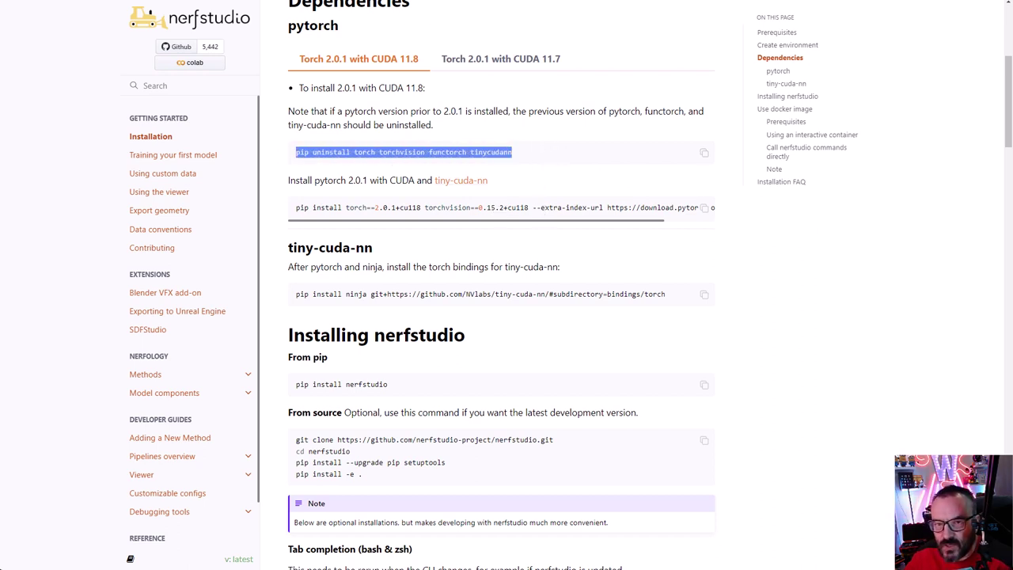
{"action": "left_click", "coordinate": [537, 153]}
{"action": "left_click_drag", "start_coordinate": [287, 212], "coordinate": [686, 224]}
Switch to the Command Prompt, examine the output of the tiny-cuda-nn installation attempts, and return to the nerfstudio page.
{"action": "key", "text": "alt+Tab"}
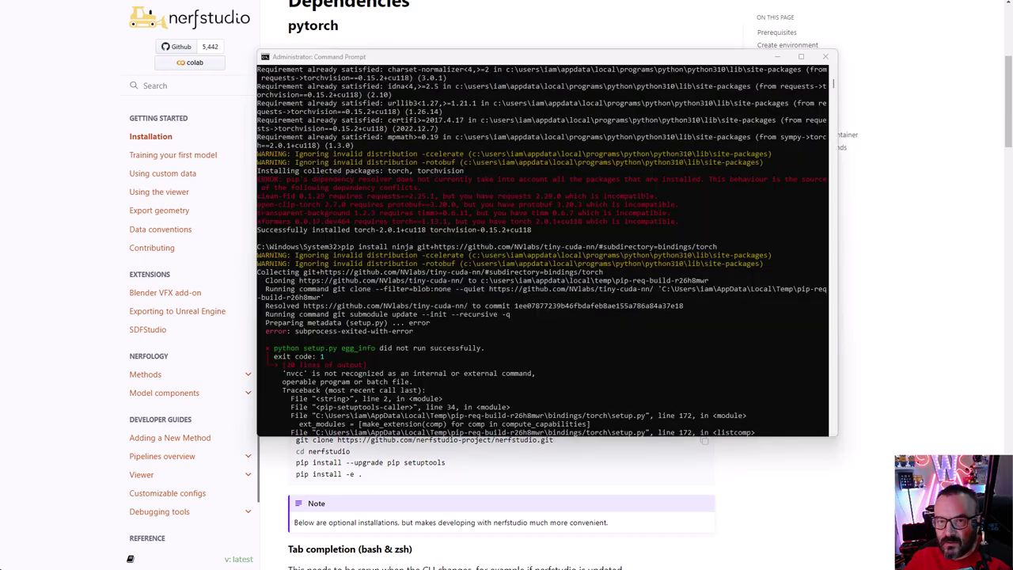
{"action": "scroll", "coordinate": [490, 206], "scroll_direction": "down", "scroll_amount": 5}
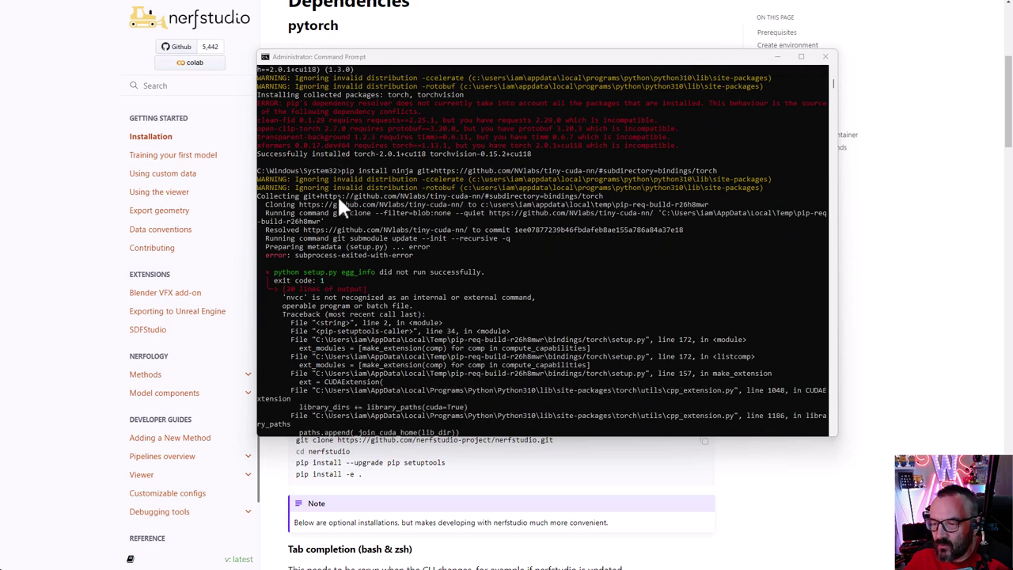
{"action": "scroll", "coordinate": [388, 250], "scroll_direction": "down", "scroll_amount": 6}
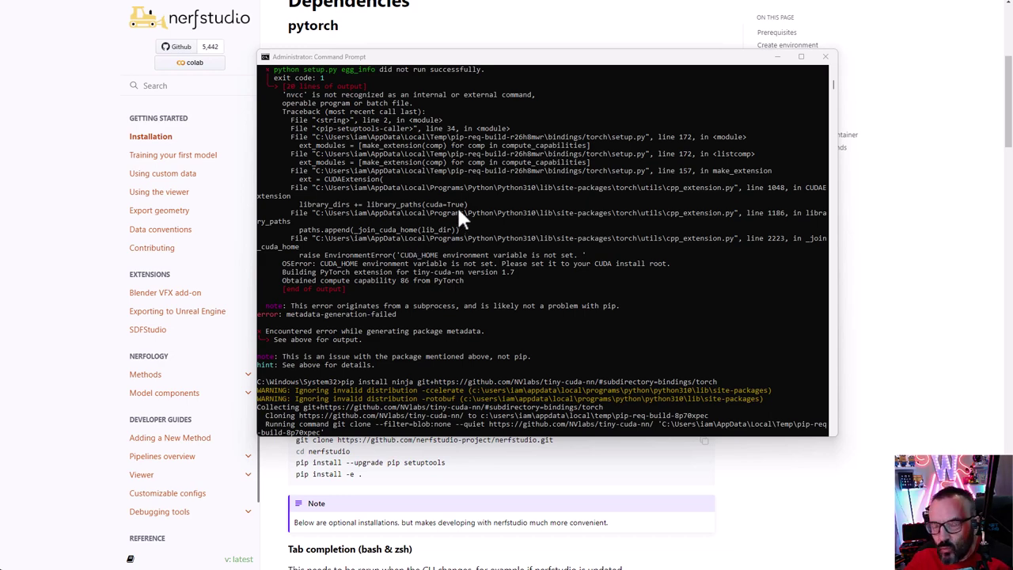
{"action": "scroll", "coordinate": [504, 240], "scroll_direction": "down", "scroll_amount": 8}
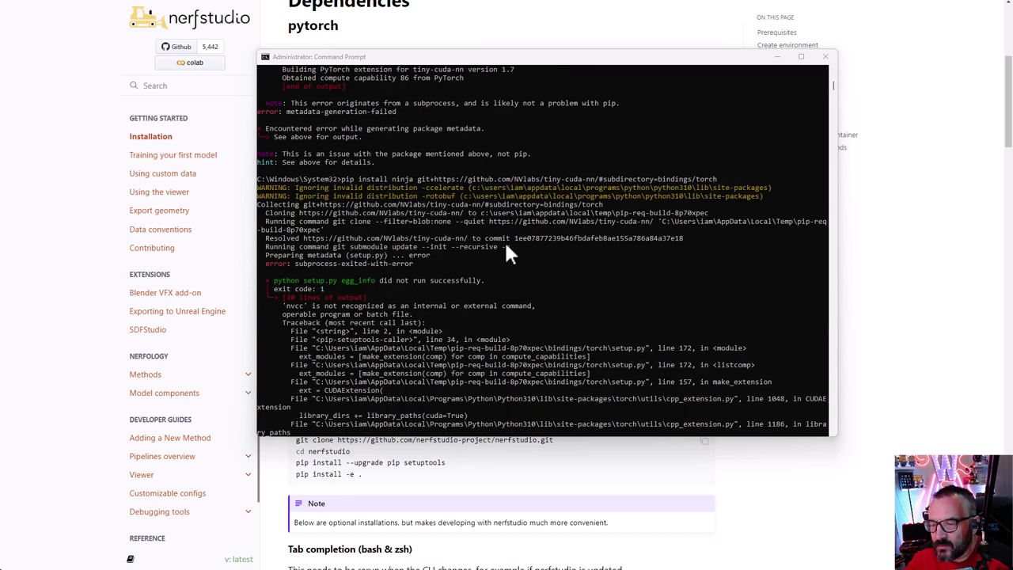
{"action": "scroll", "coordinate": [504, 240], "scroll_direction": "down", "scroll_amount": 5}
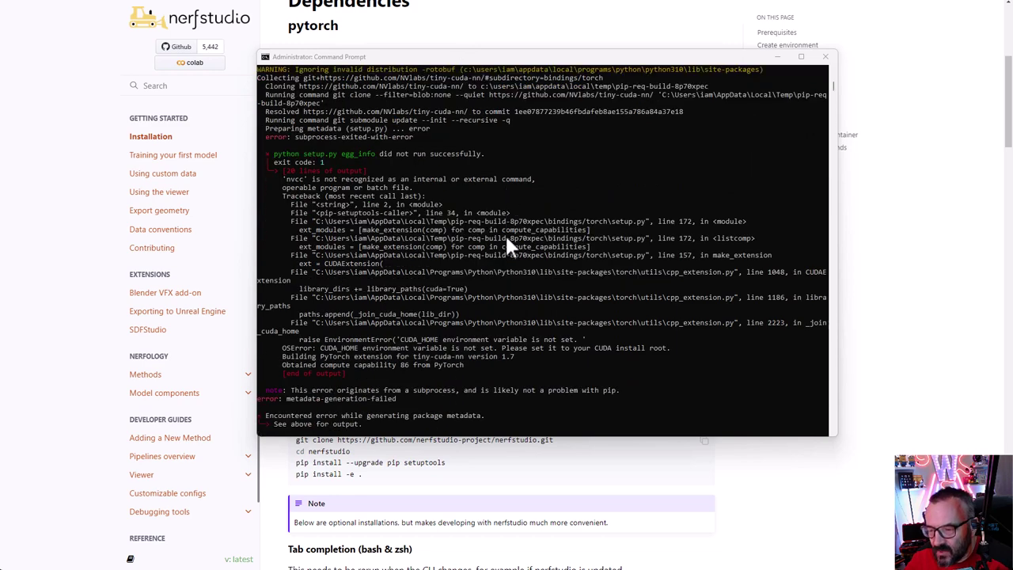
{"action": "left_click", "coordinate": [448, 65]}
{"action": "key", "text": "alt+Tab"}
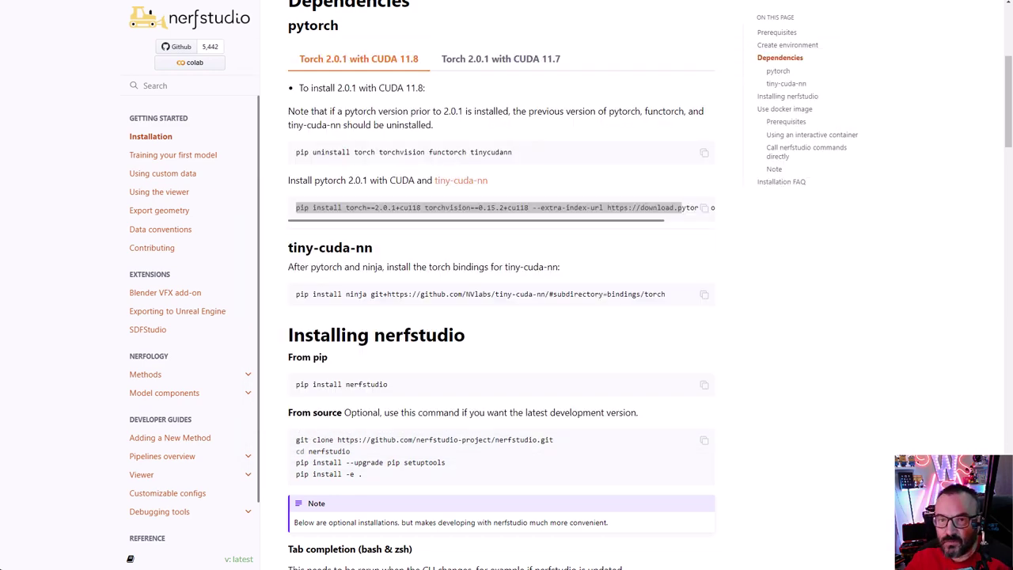
Examine the "pip install nerfstudio" command and the git clone and cd lines of the from-source instructions.
{"action": "scroll", "coordinate": [452, 197], "scroll_direction": "down", "scroll_amount": 1}
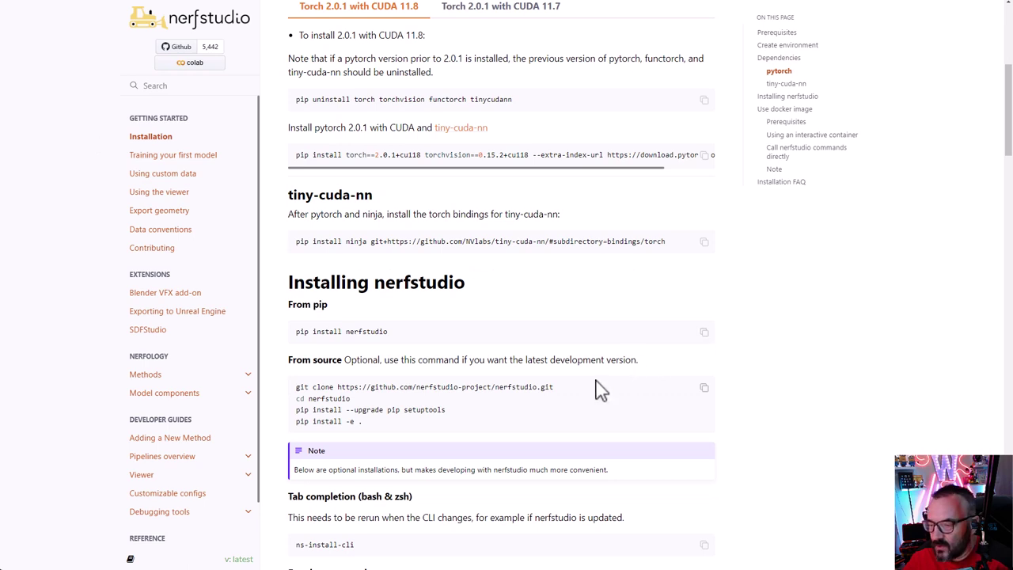
{"action": "mouse_move", "coordinate": [554, 387]}
{"action": "left_mouse_down"}
{"action": "mouse_move", "coordinate": [298, 396]}
{"action": "mouse_move", "coordinate": [299, 385]}
{"action": "left_mouse_up"}
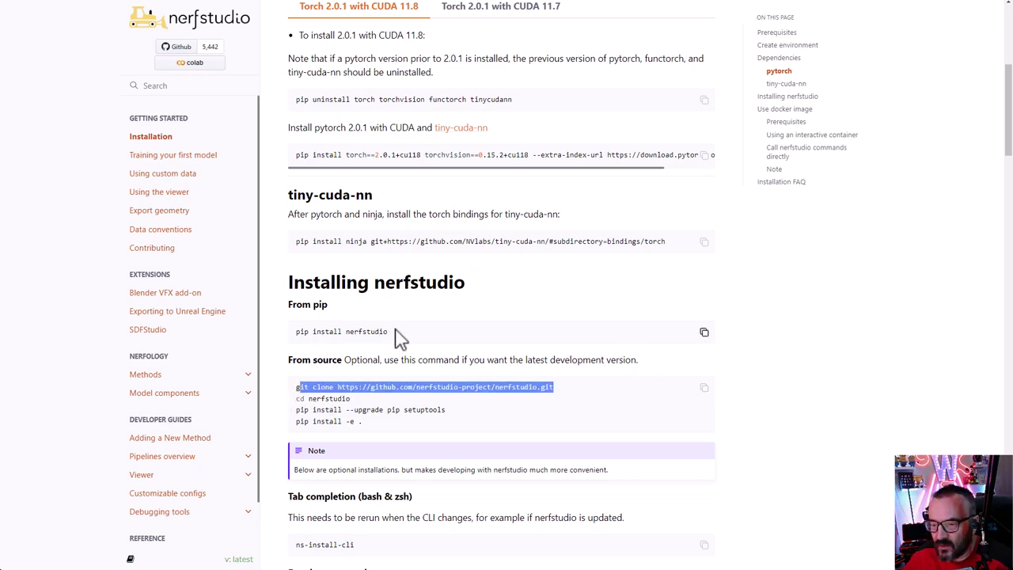
{"action": "left_click", "coordinate": [438, 336]}
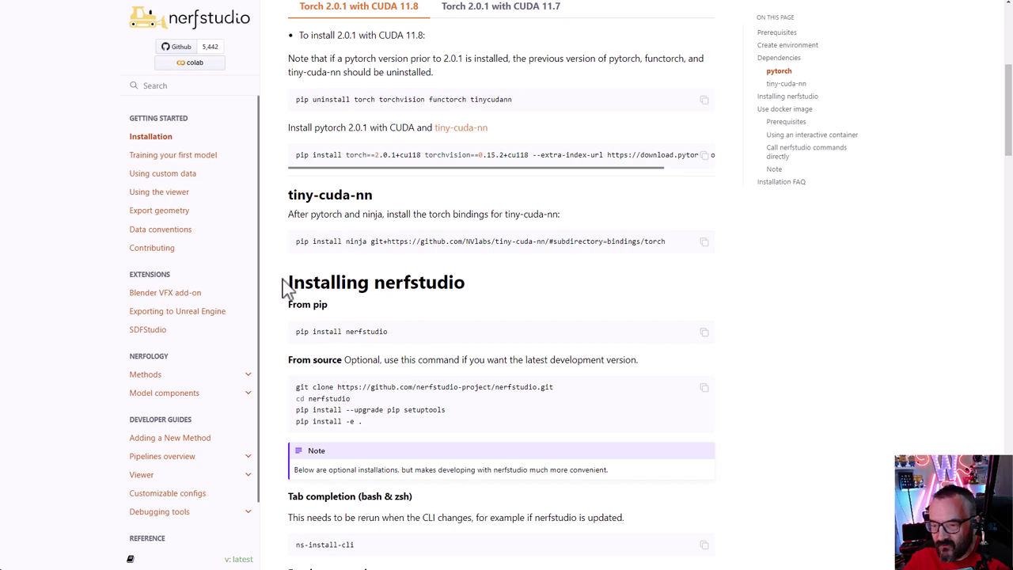
{"action": "mouse_move", "coordinate": [285, 288]}
{"action": "left_mouse_down"}
{"action": "mouse_move", "coordinate": [300, 421]}
{"action": "mouse_move", "coordinate": [289, 401]}
{"action": "left_mouse_up"}
{"action": "left_click", "coordinate": [283, 346]}
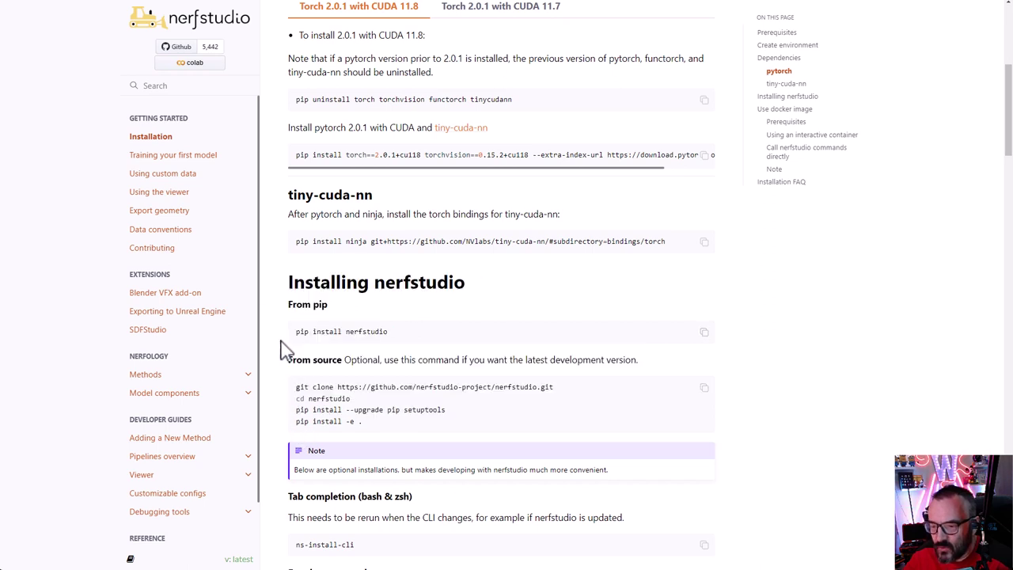
{"action": "left_click_drag", "start_coordinate": [418, 341], "coordinate": [288, 346]}
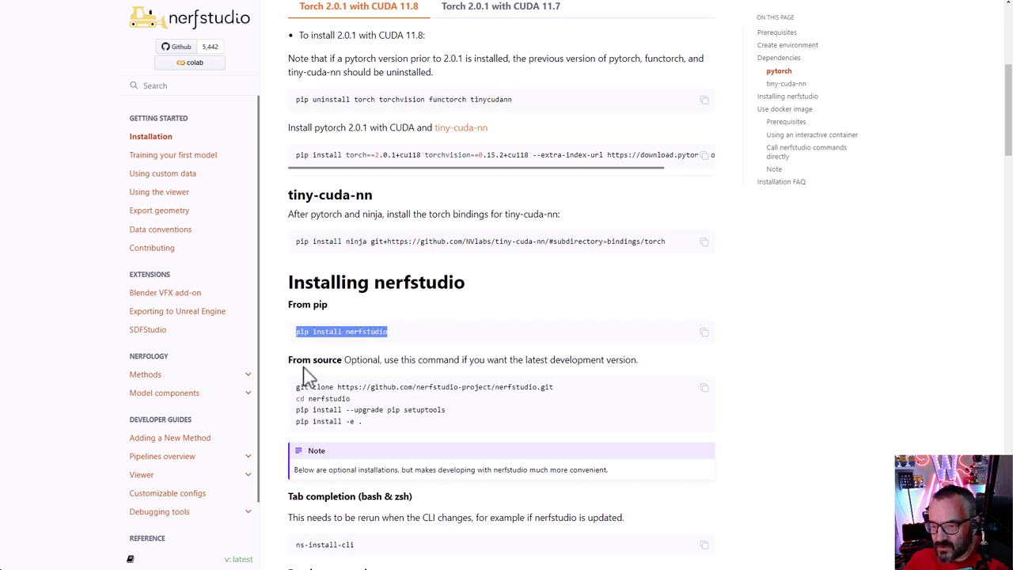
{"action": "left_click_drag", "start_coordinate": [559, 388], "coordinate": [295, 389]}
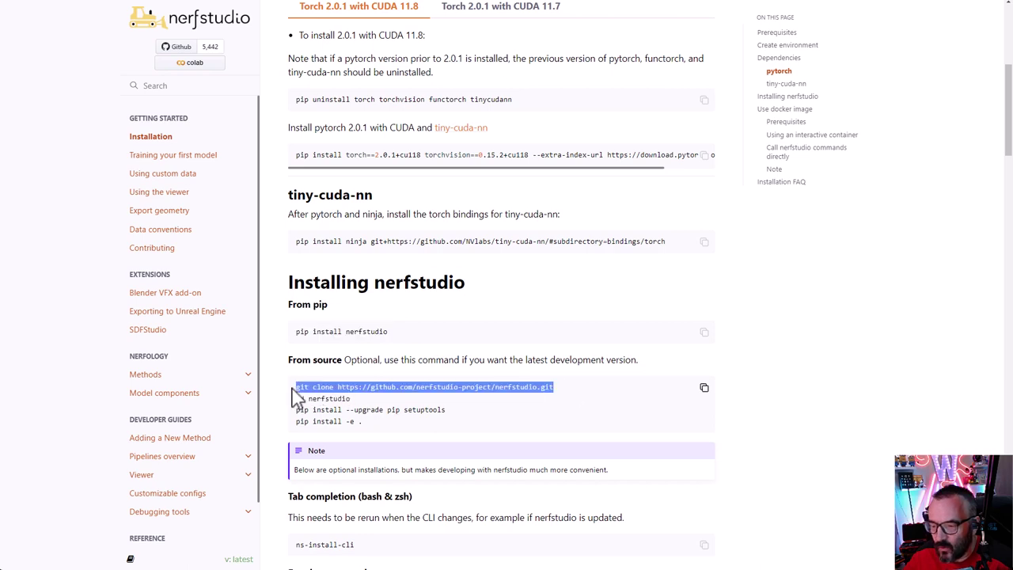
{"action": "left_click_drag", "start_coordinate": [358, 400], "coordinate": [294, 398]}
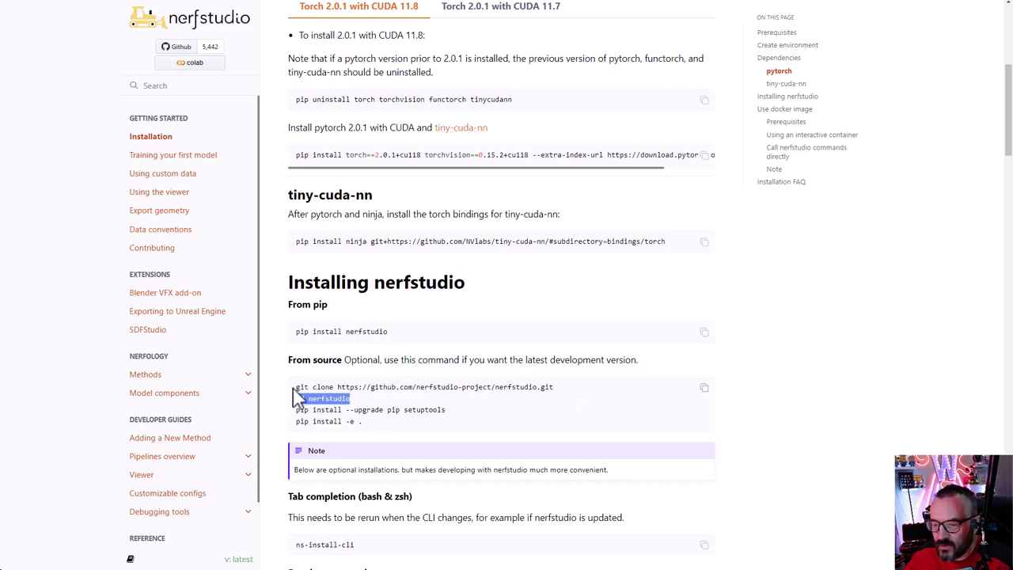
Examine the pip setuptools upgrade and "pip install -e ." lines in the from-source instructions, including the trailing dot.
{"action": "scroll", "coordinate": [309, 396], "scroll_direction": "down", "scroll_amount": 2}
{"action": "left_click_drag", "start_coordinate": [475, 316], "coordinate": [304, 306]}
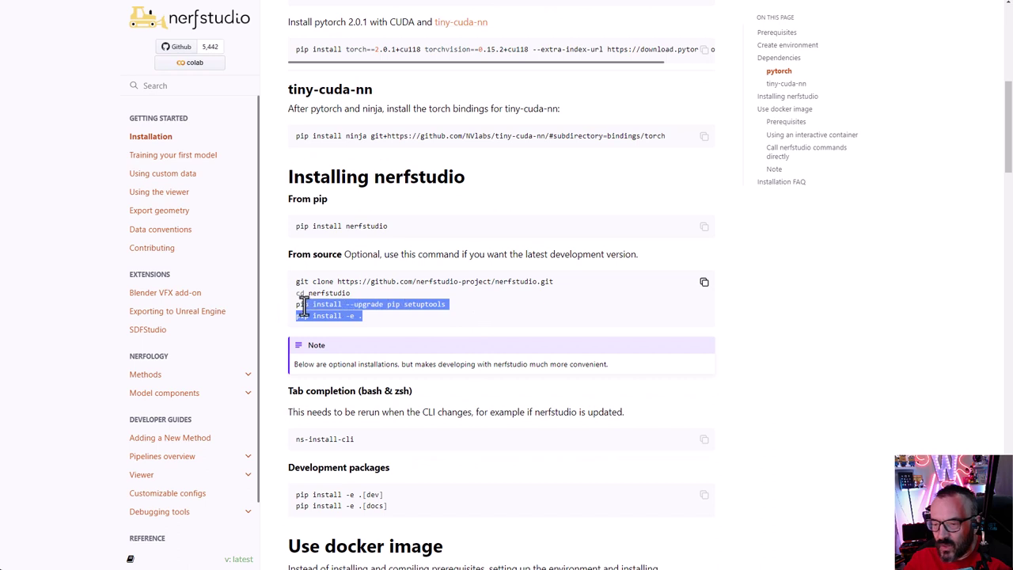
{"action": "left_click", "coordinate": [283, 315]}
{"action": "scroll", "coordinate": [418, 186], "scroll_direction": "up", "scroll_amount": 1}
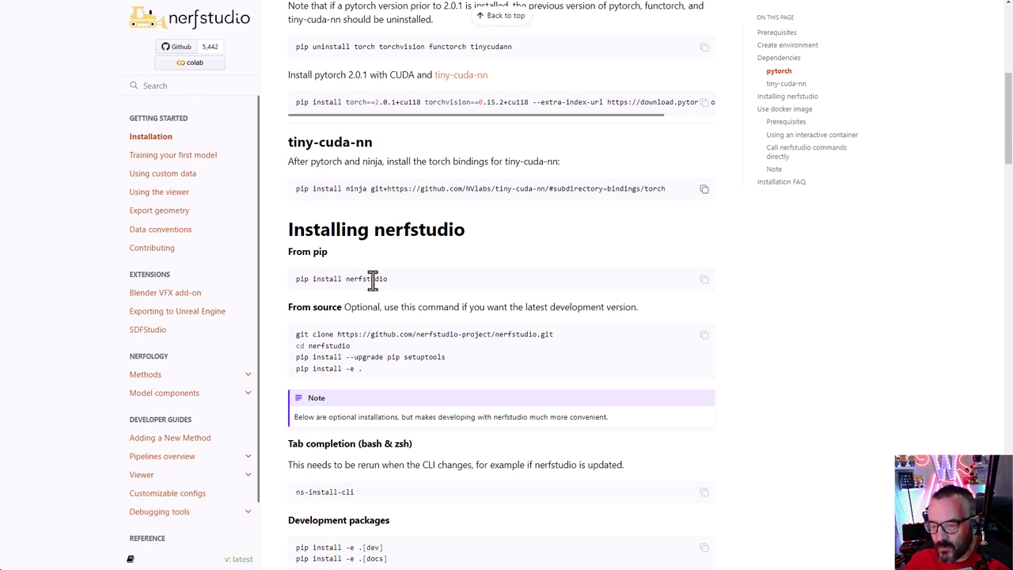
{"action": "left_click_drag", "start_coordinate": [388, 379], "coordinate": [296, 378]}
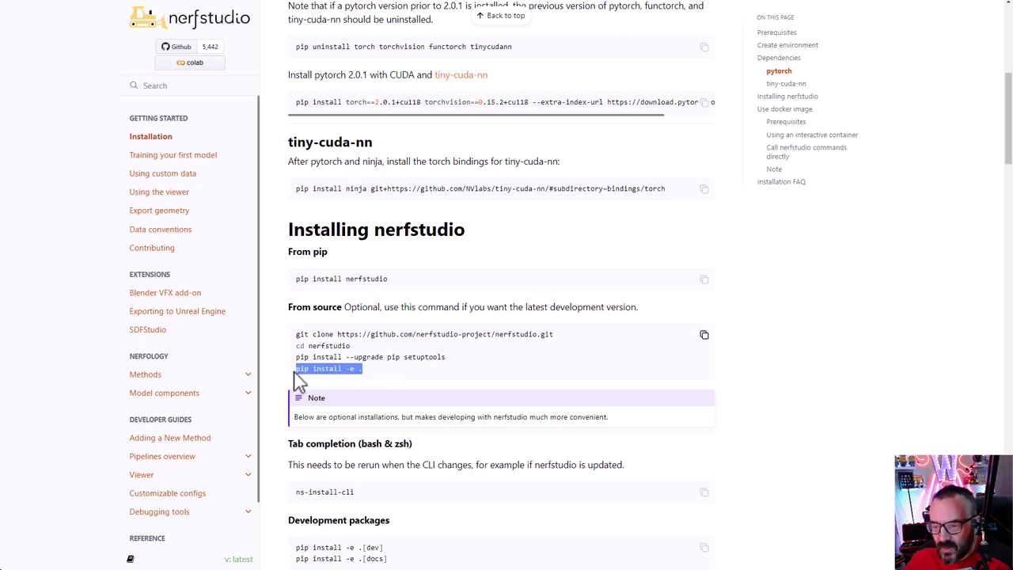
{"action": "mouse_move", "coordinate": [356, 369]}
{"action": "left_mouse_down"}
{"action": "mouse_move", "coordinate": [396, 368]}
{"action": "mouse_move", "coordinate": [373, 378]}
{"action": "left_mouse_up"}
{"action": "left_click", "coordinate": [362, 369]}
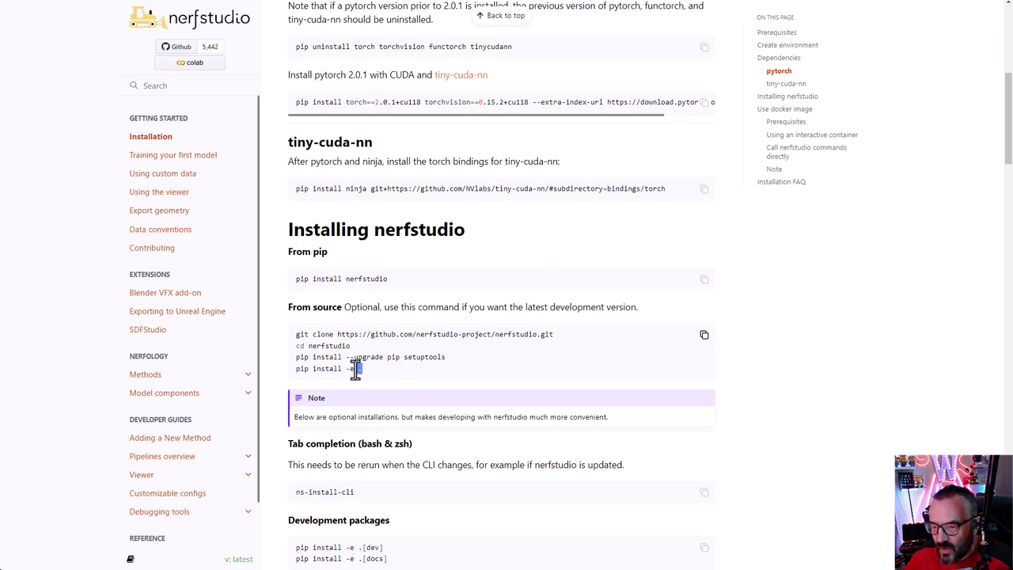
{"action": "left_click_drag", "start_coordinate": [359, 372], "coordinate": [374, 384]}
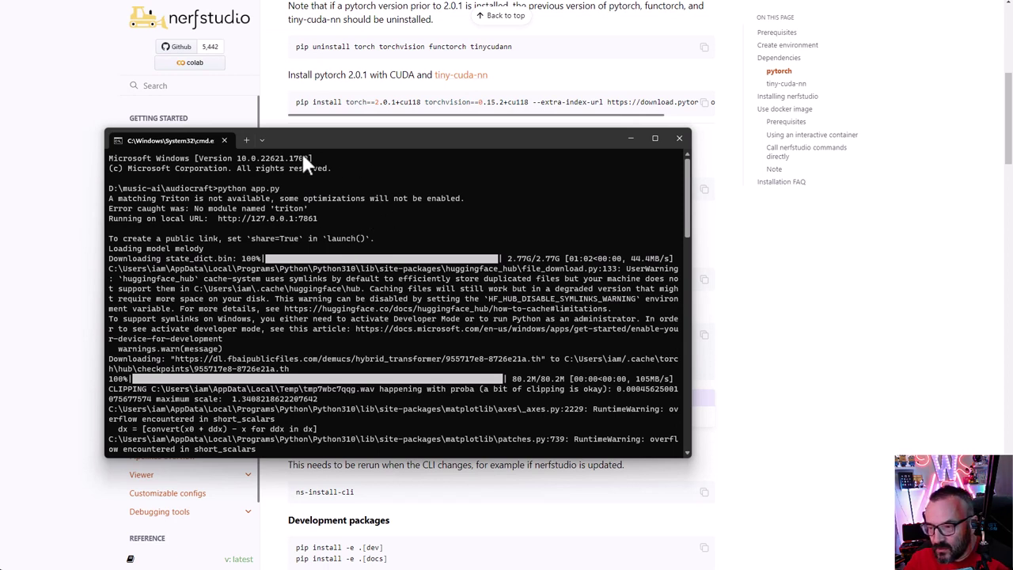
{"action": "left_click_drag", "start_coordinate": [297, 188], "coordinate": [283, 192]}
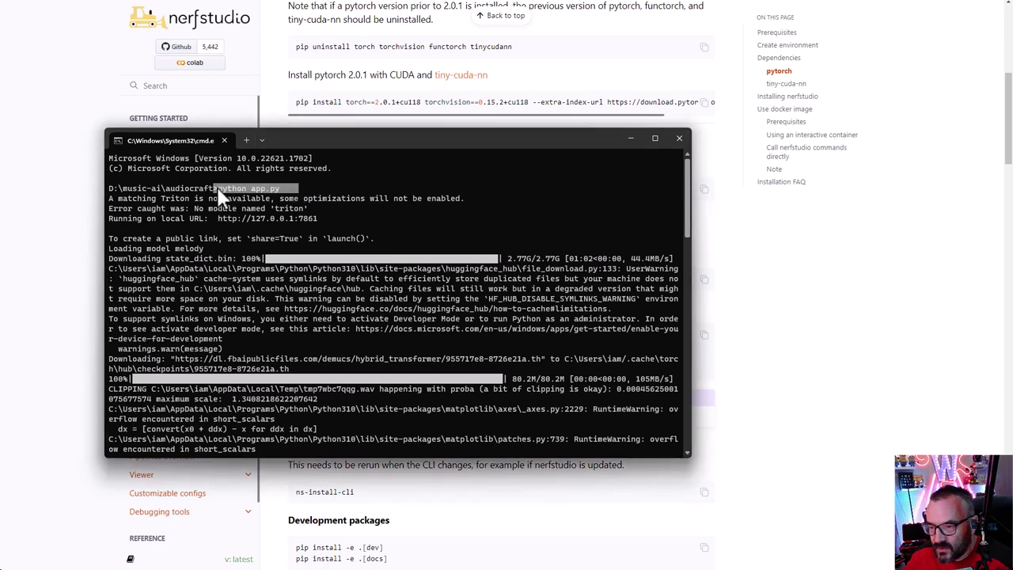
{"action": "left_click_drag", "start_coordinate": [220, 194], "coordinate": [224, 197]}
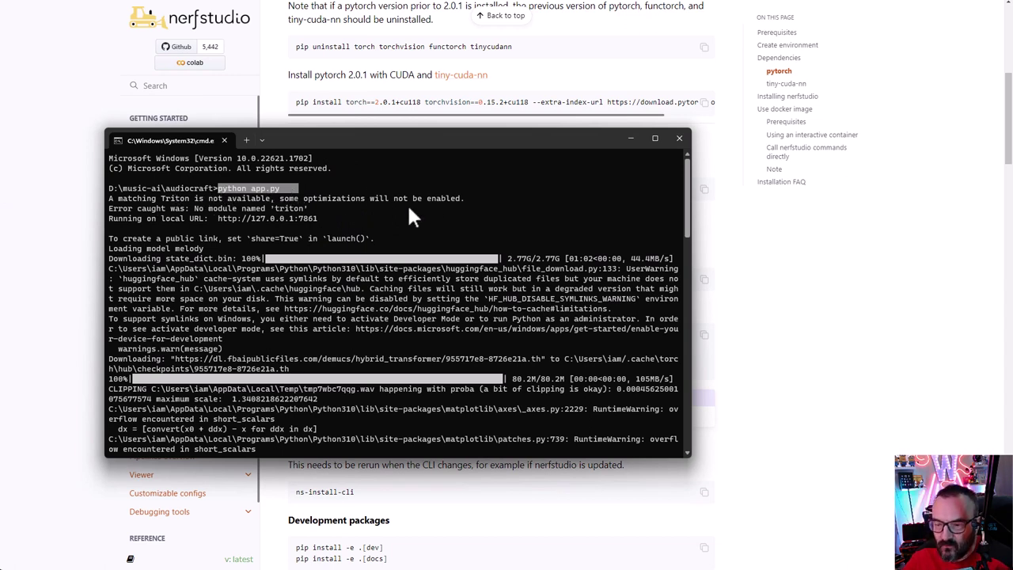
{"action": "left_click_drag", "start_coordinate": [346, 219], "coordinate": [216, 216]}
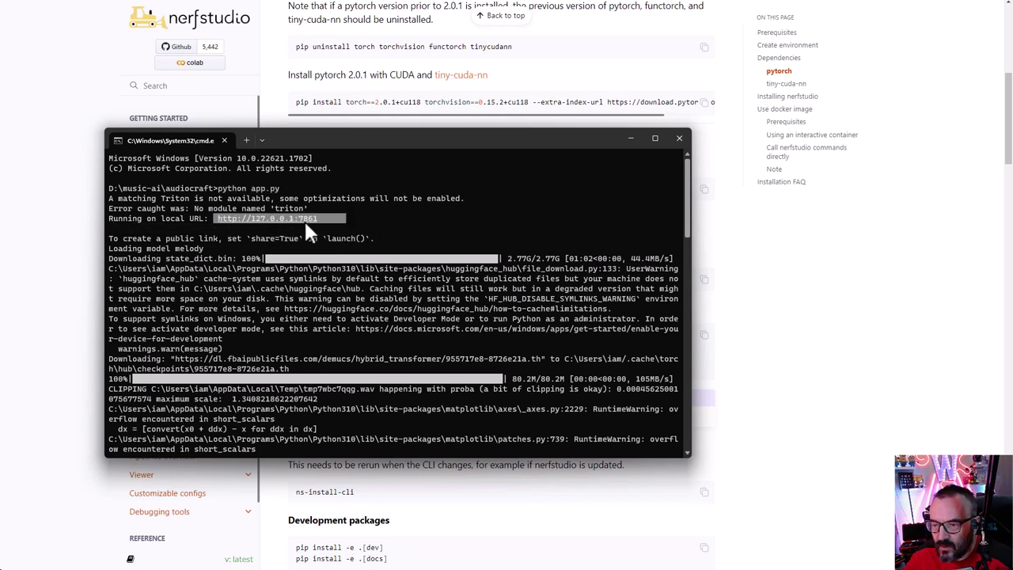
{"action": "left_click_drag", "start_coordinate": [0, 32], "coordinate": [708, 36]}
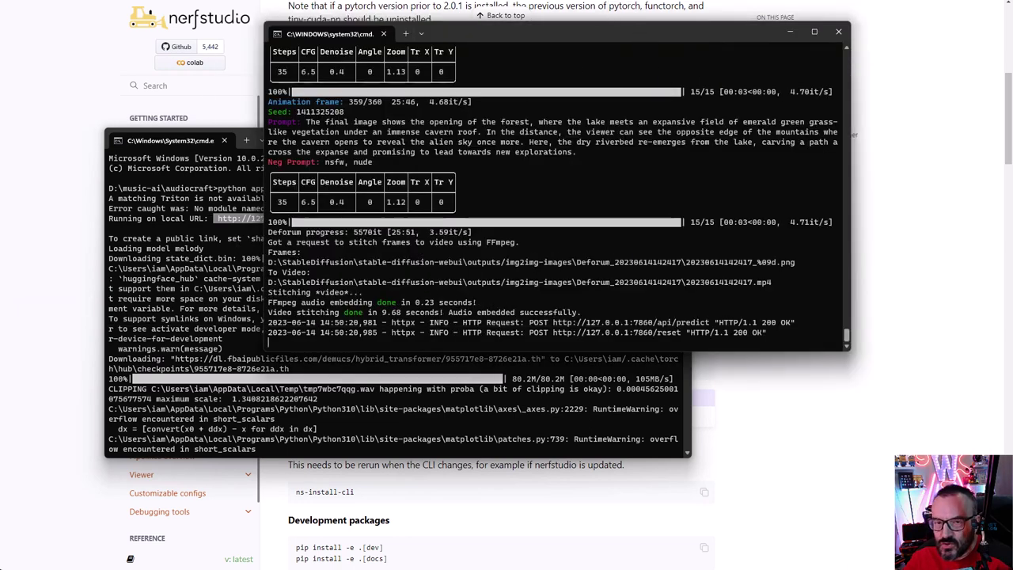
{"action": "left_click", "coordinate": [790, 32]}
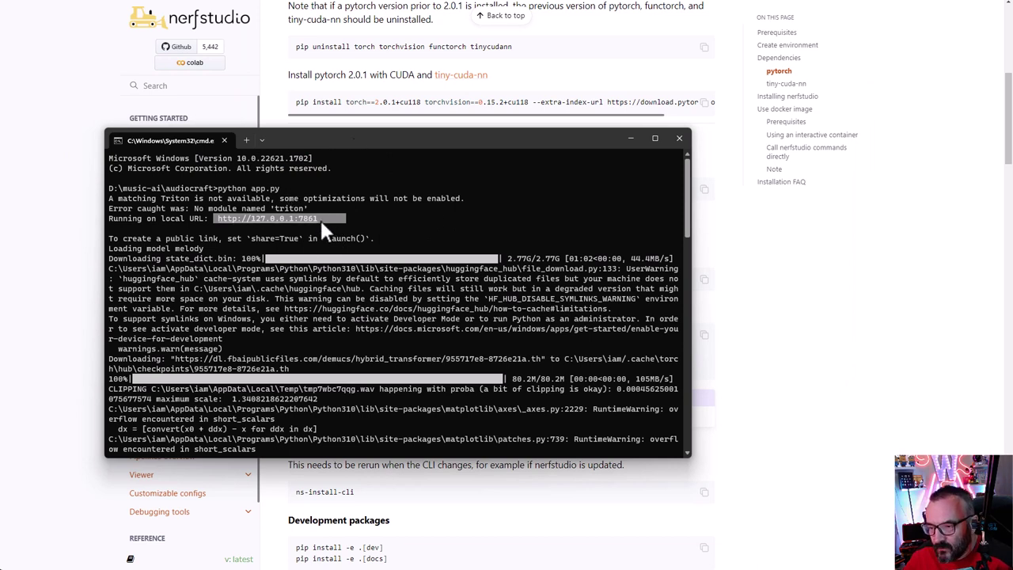
{"action": "right_click", "coordinate": [355, 219]}
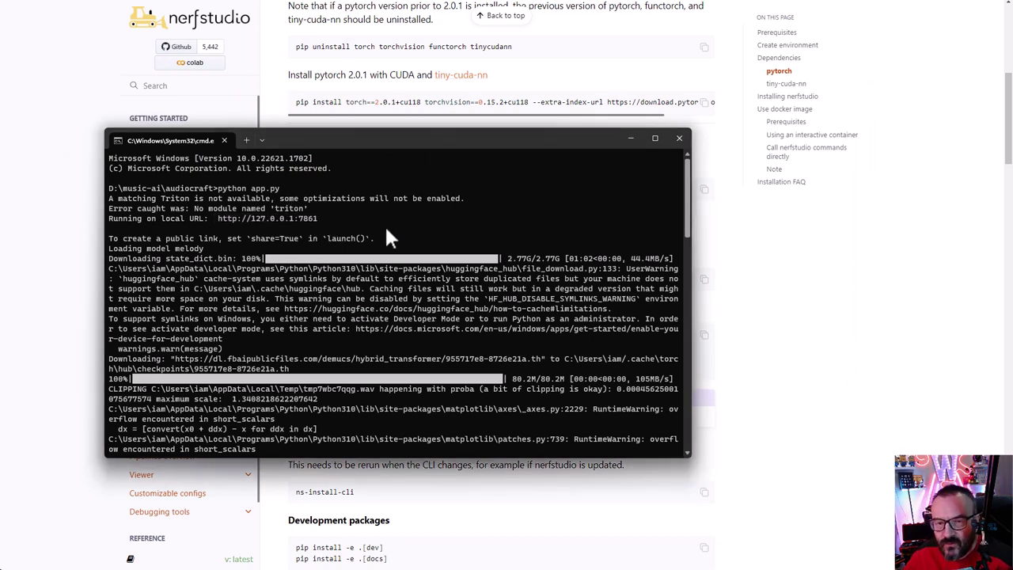
Switch to the MusicGen web app and review its page, checking back with the audiocraft terminal that runs it.
{"action": "key", "text": "alt+Tab"}
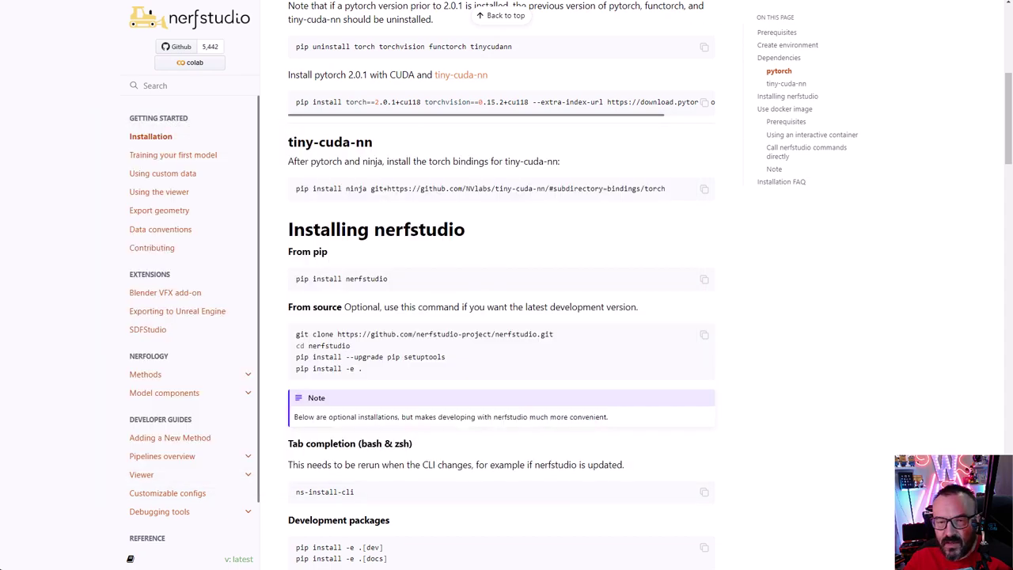
{"action": "key", "text": "alt+Tab"}
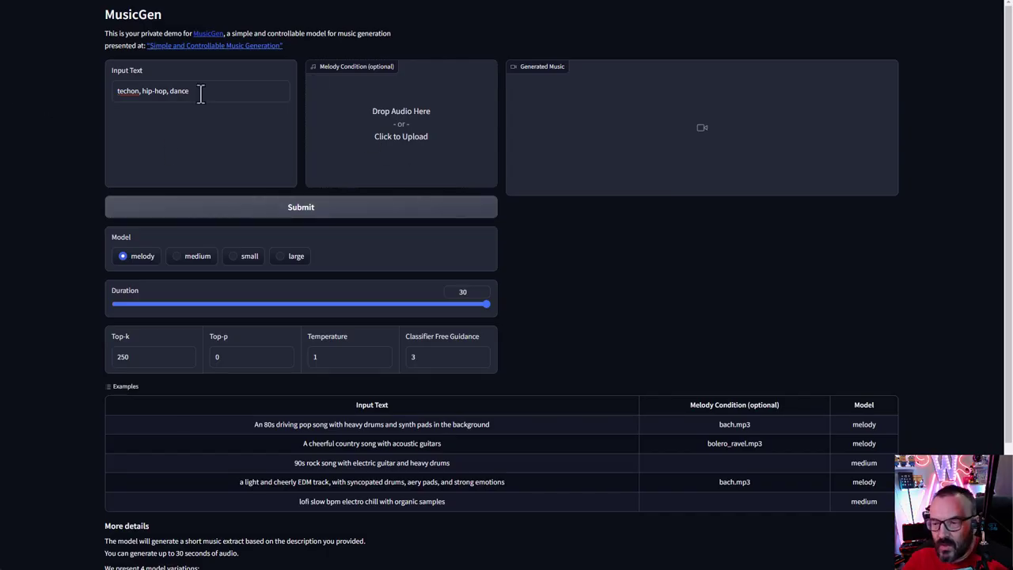
{"action": "key", "text": "alt+Tab"}
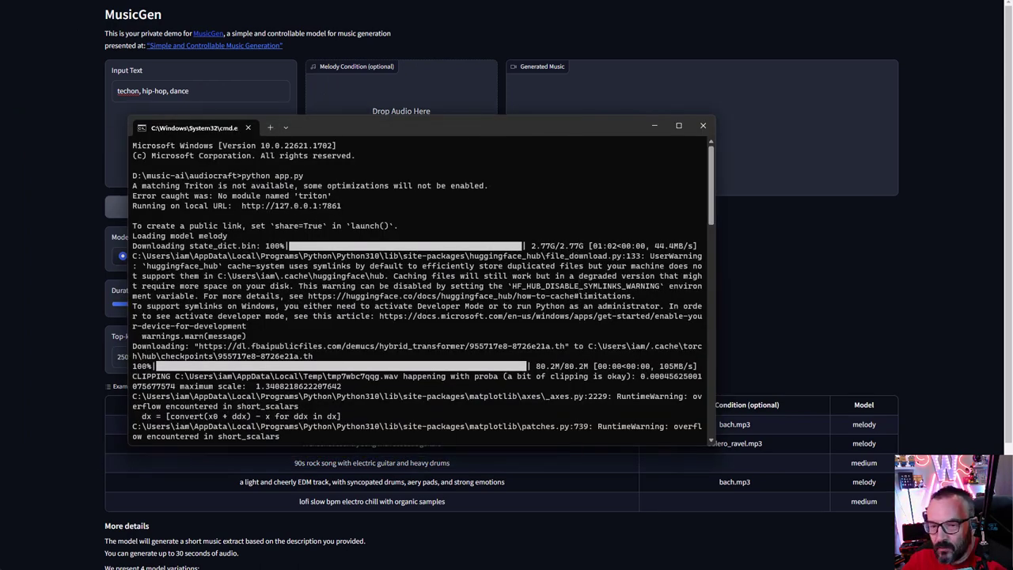
{"action": "key", "text": "alt+Tab"}
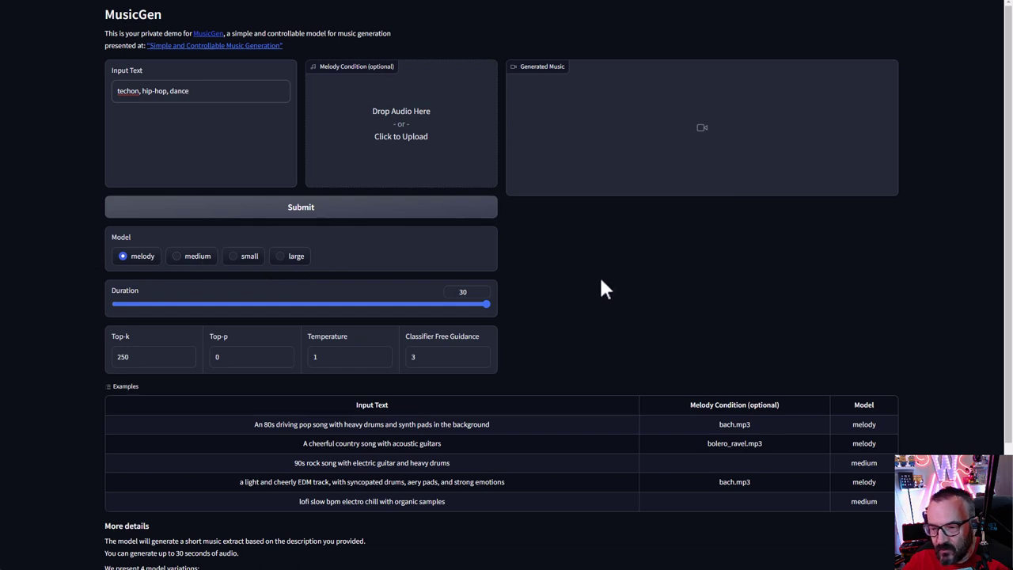
Set the duration of the music clip to 5 seconds in MusicGen.
{"action": "left_click_drag", "start_coordinate": [485, 307], "coordinate": [566, 317]}
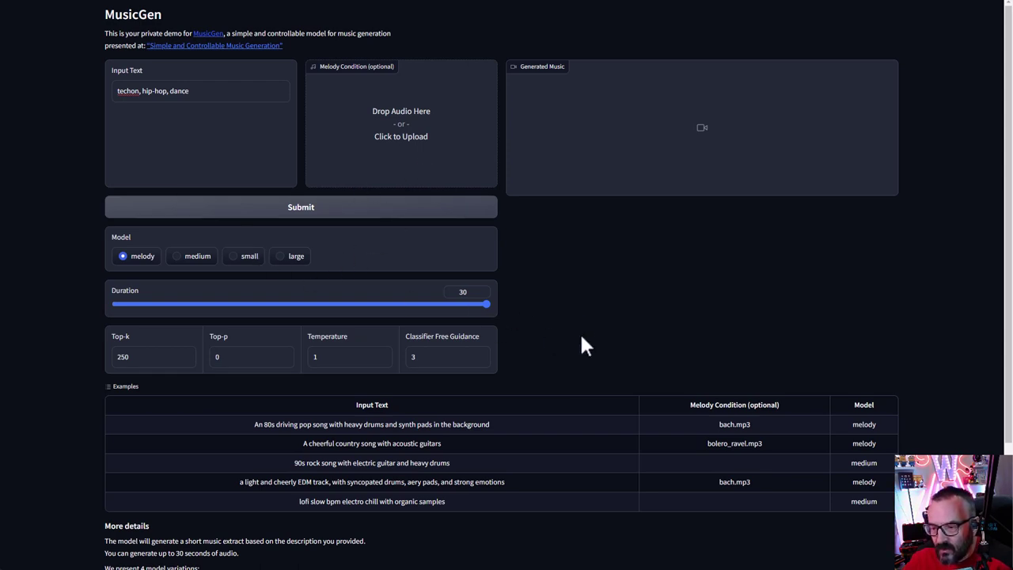
{"action": "scroll", "coordinate": [554, 309], "scroll_direction": "down", "scroll_amount": 2}
{"action": "scroll", "coordinate": [572, 313], "scroll_direction": "up", "scroll_amount": 2}
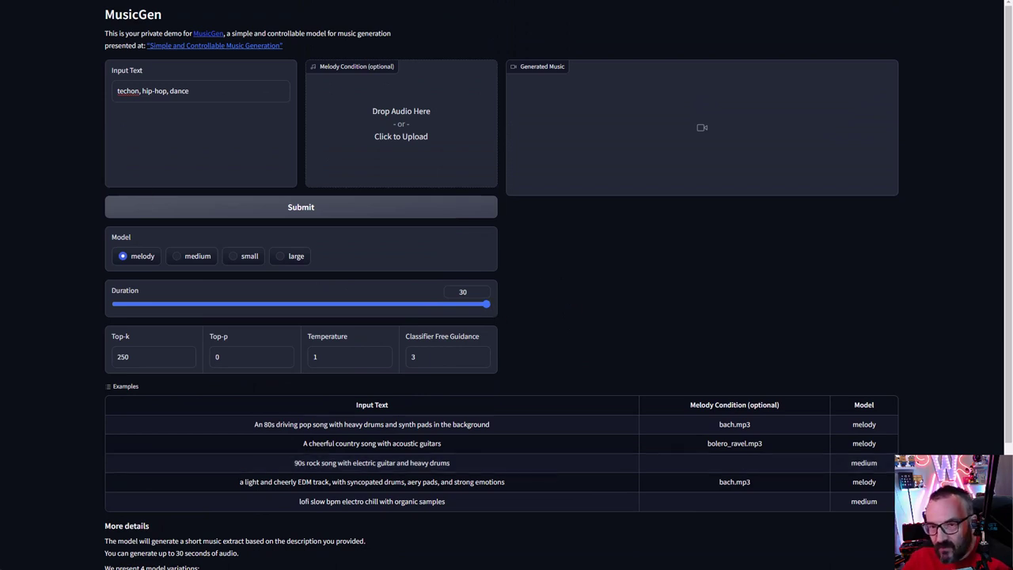
{"action": "left_click_drag", "start_coordinate": [486, 303], "coordinate": [159, 309]}
{"action": "double_click", "coordinate": [471, 293]}
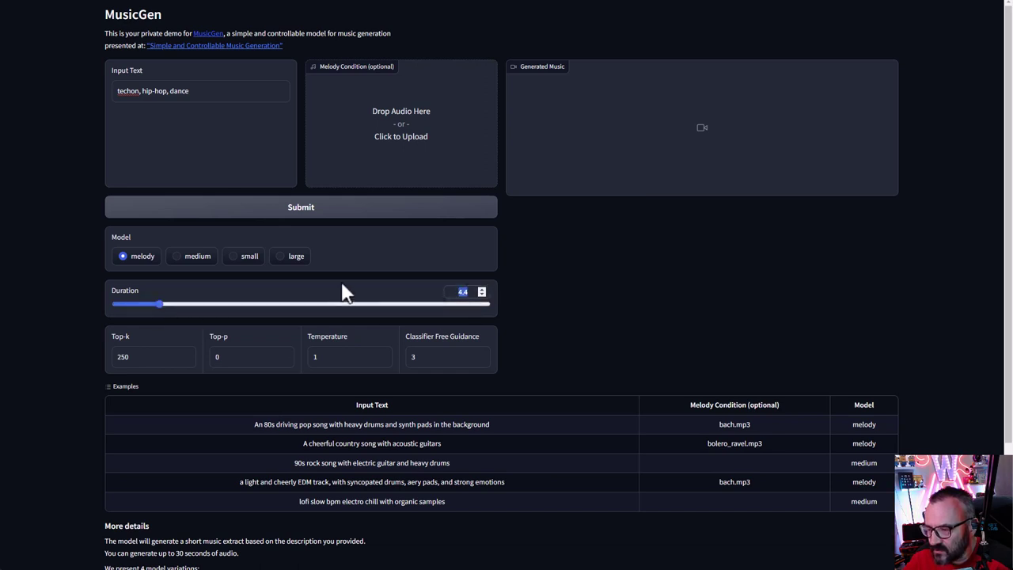
{"action": "type", "text": "5"}
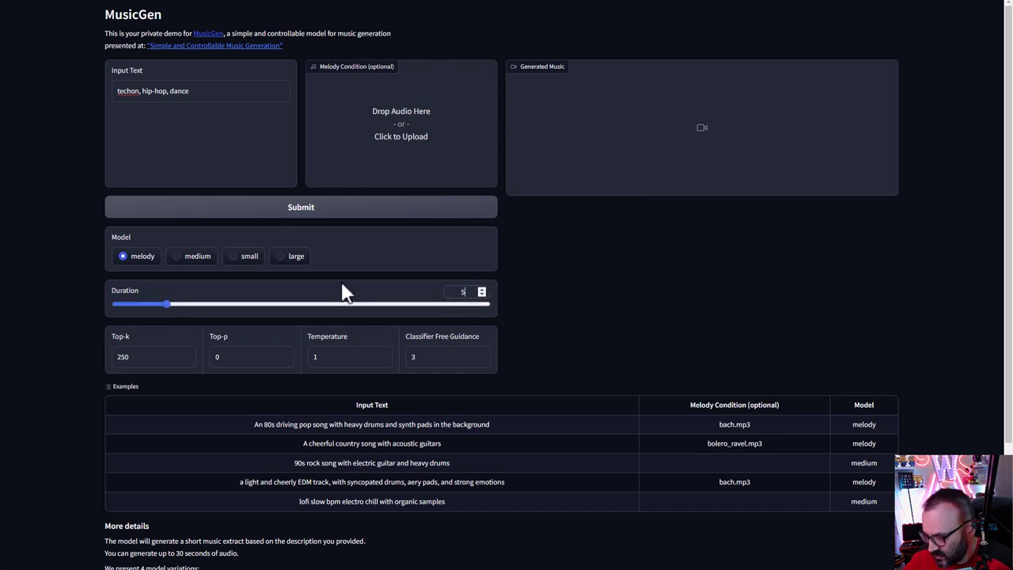
Generate the music from the "techon, hip-hop, dance" text with the melody model and play the resulting clip.
{"action": "left_click", "coordinate": [350, 204]}
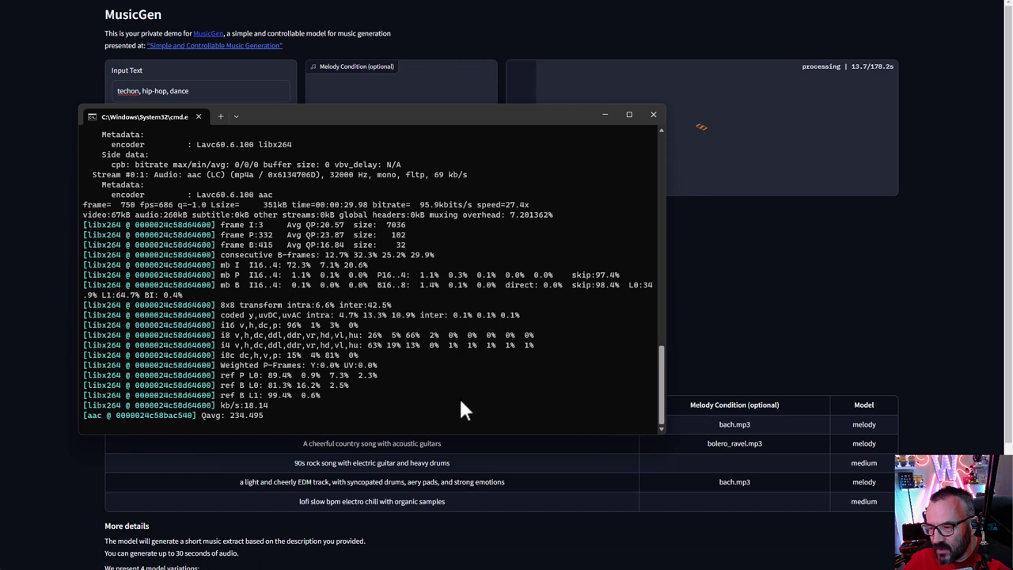
{"action": "left_click", "coordinate": [496, 114]}
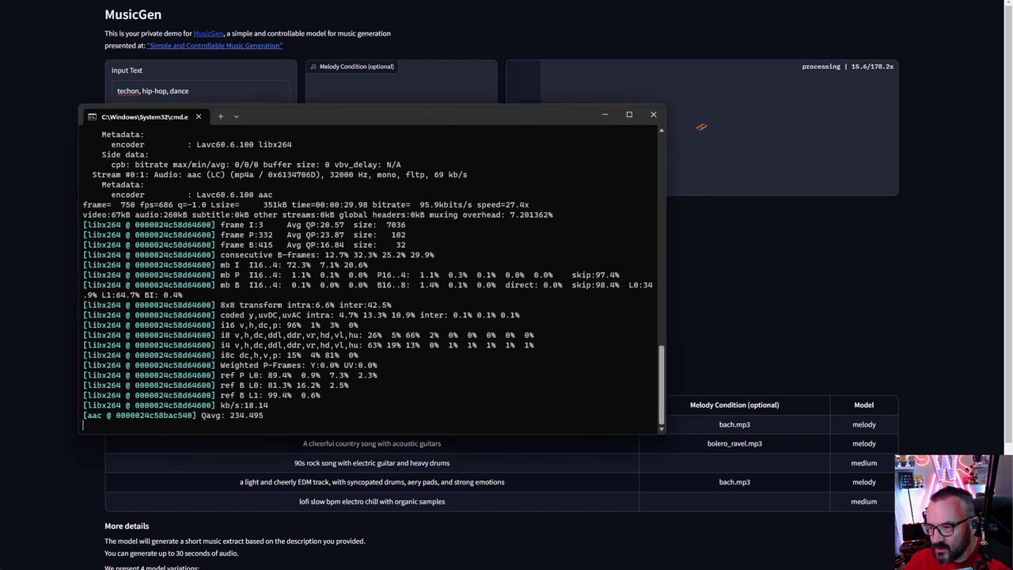
{"action": "left_click", "coordinate": [651, 114]}
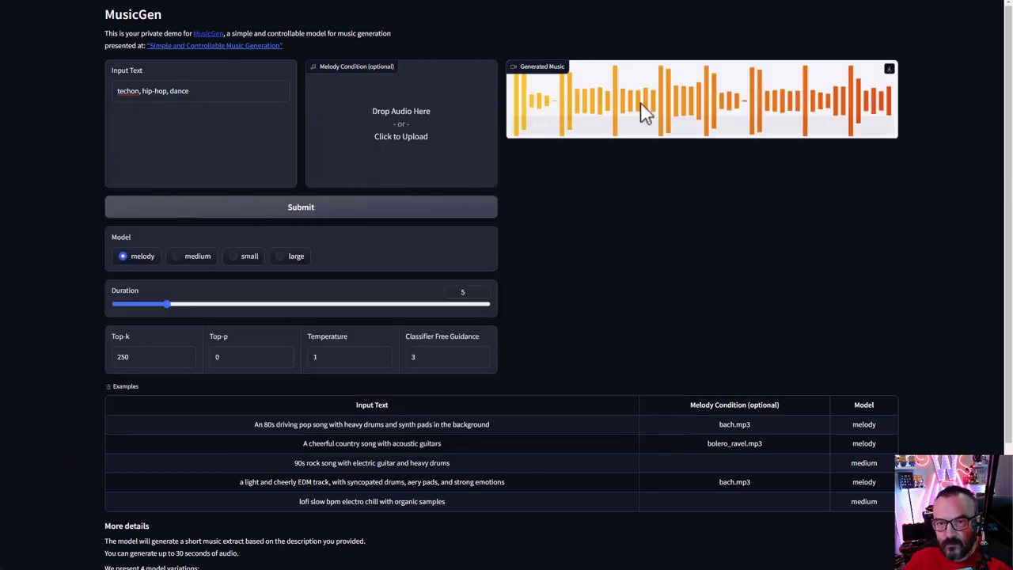
{"action": "left_click", "coordinate": [522, 126]}
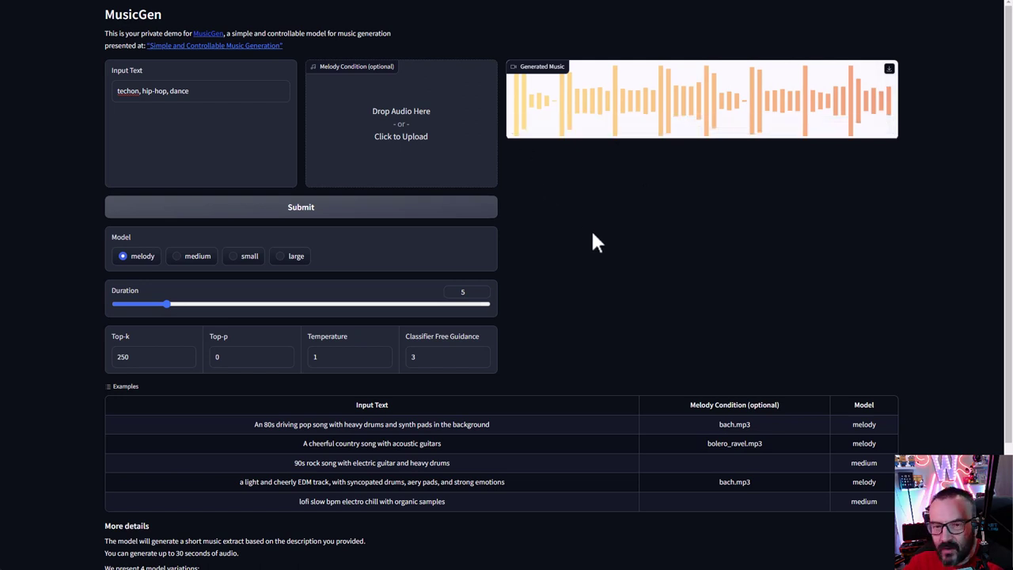
{"action": "left_click_drag", "start_coordinate": [227, 95], "coordinate": [97, 136]}
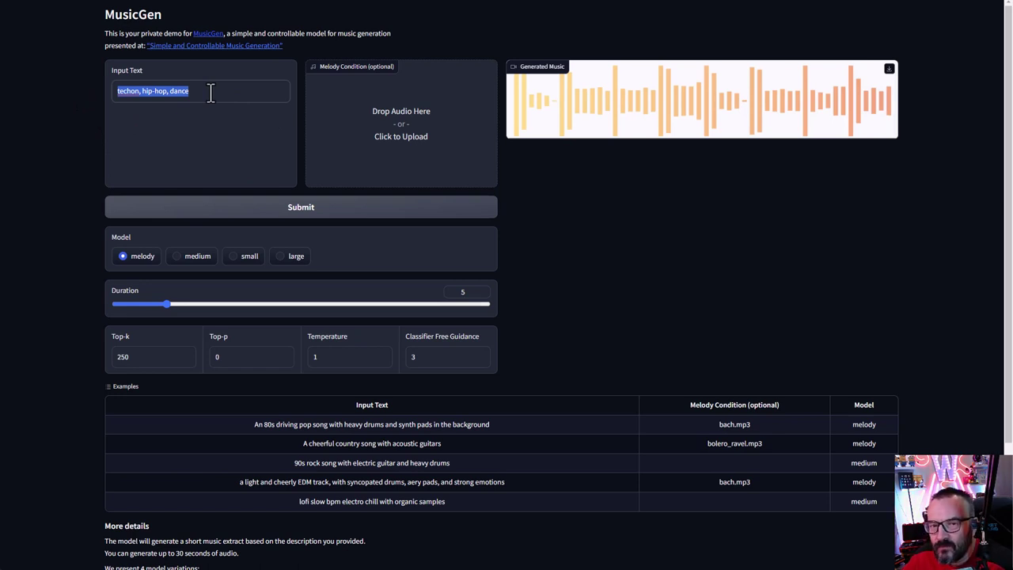
{"action": "left_click", "coordinate": [546, 211]}
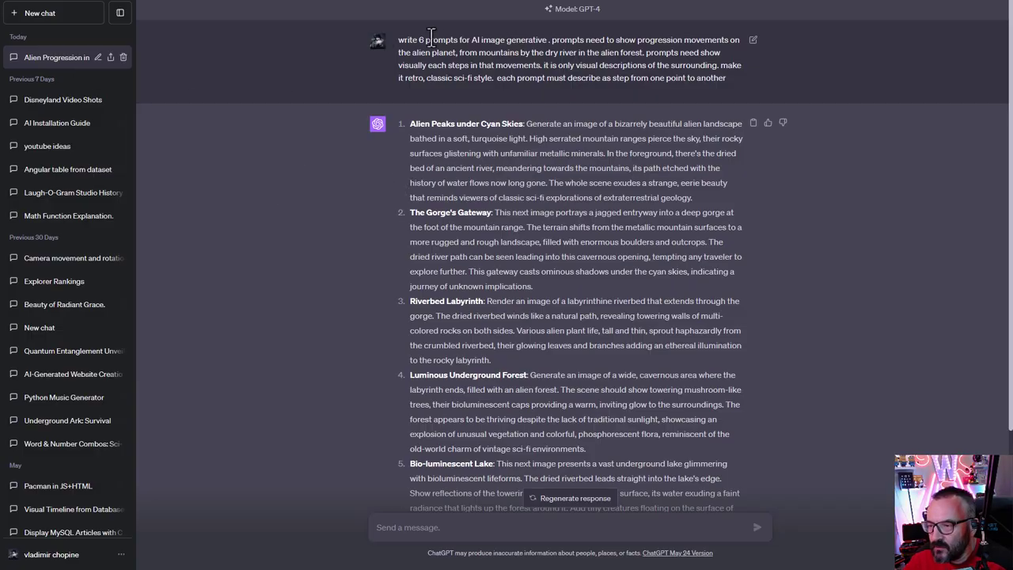
Switch to ChatGPT and examine the request for 6 AI image prompts that progress across the alien planet in retro sci-fi style.
{"action": "left_click_drag", "start_coordinate": [401, 36], "coordinate": [415, 54]}
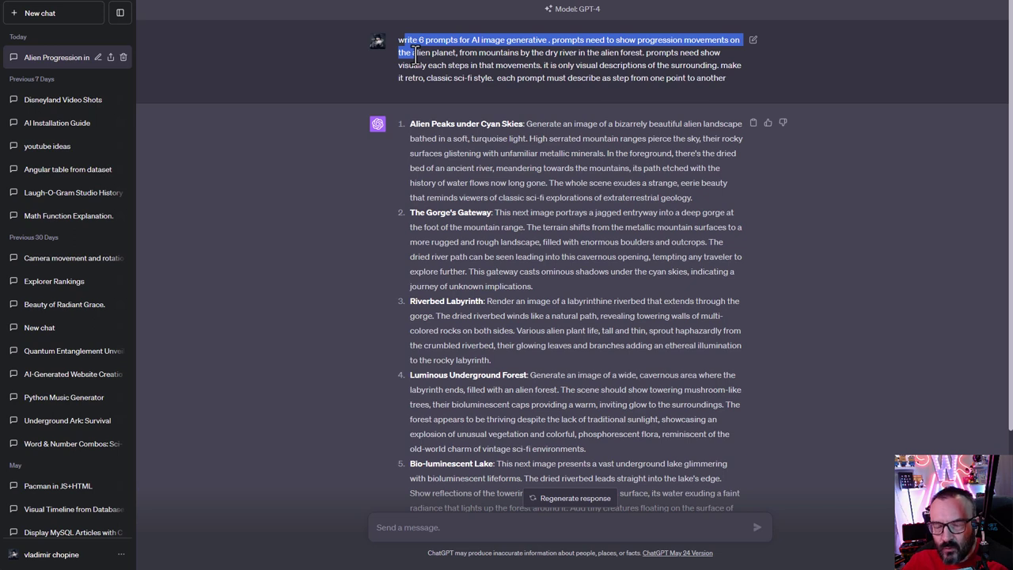
{"action": "left_click_drag", "start_coordinate": [414, 53], "coordinate": [417, 53]}
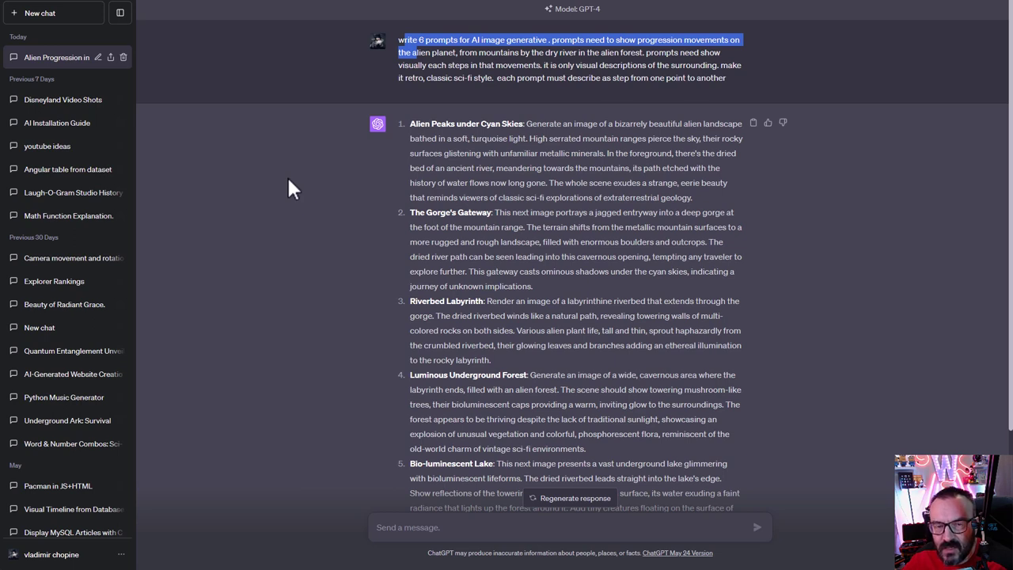
{"action": "left_click", "coordinate": [479, 73]}
{"action": "double_click", "coordinate": [421, 40]}
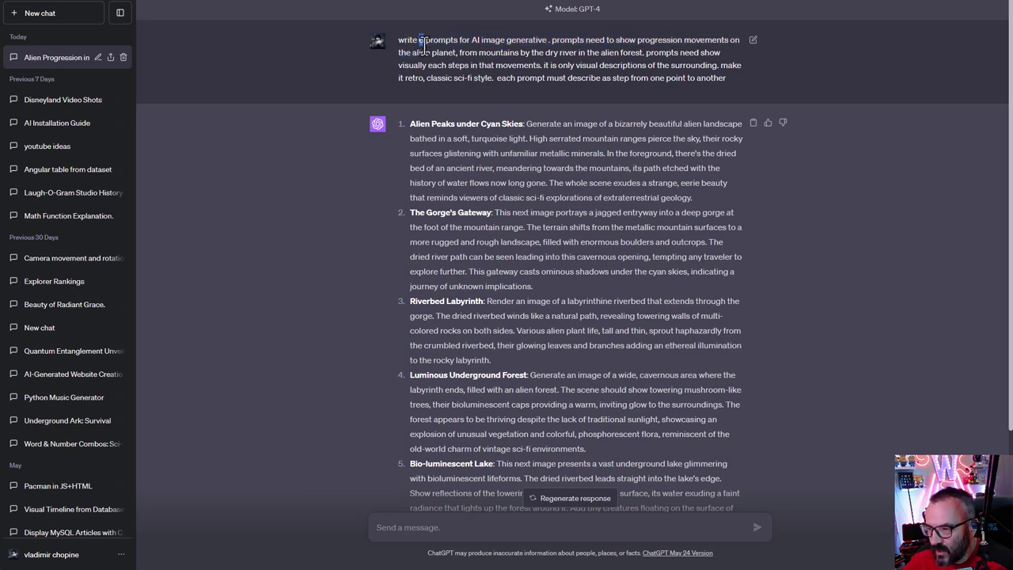
{"action": "left_click", "coordinate": [421, 43]}
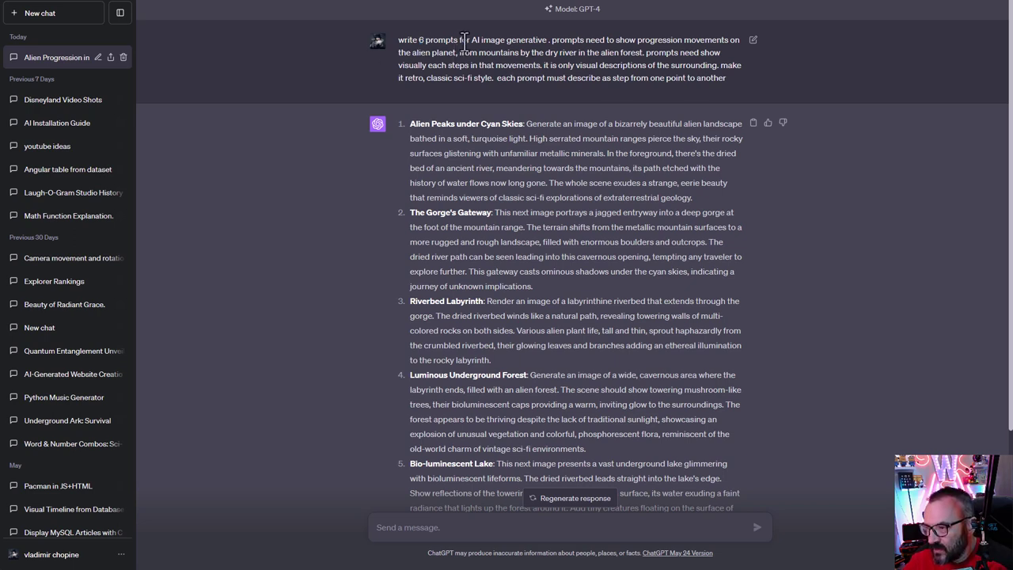
{"action": "left_click_drag", "start_coordinate": [460, 40], "coordinate": [662, 79]}
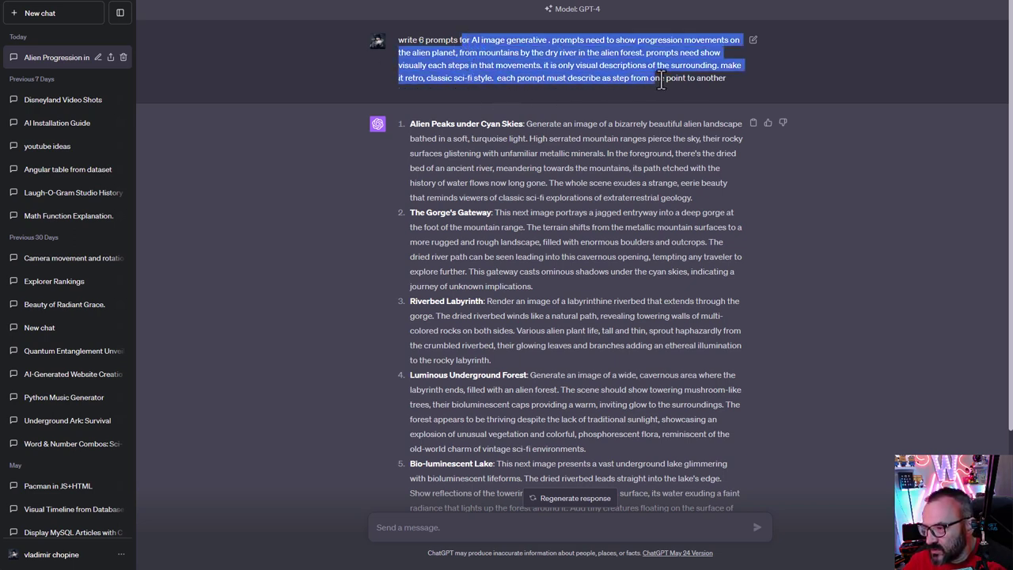
{"action": "left_click", "coordinate": [723, 81]}
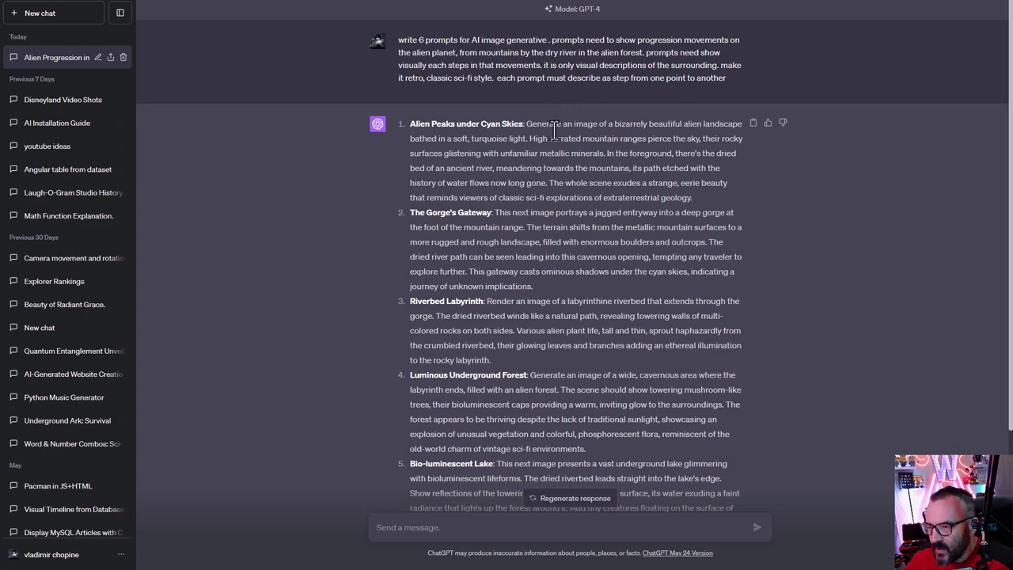
Examine the descriptions ChatGPT wrote, from "Alien Peaks under Cyan Skies" through "Riverbed Labyrinth".
{"action": "scroll", "coordinate": [551, 117], "scroll_direction": "down", "scroll_amount": 1}
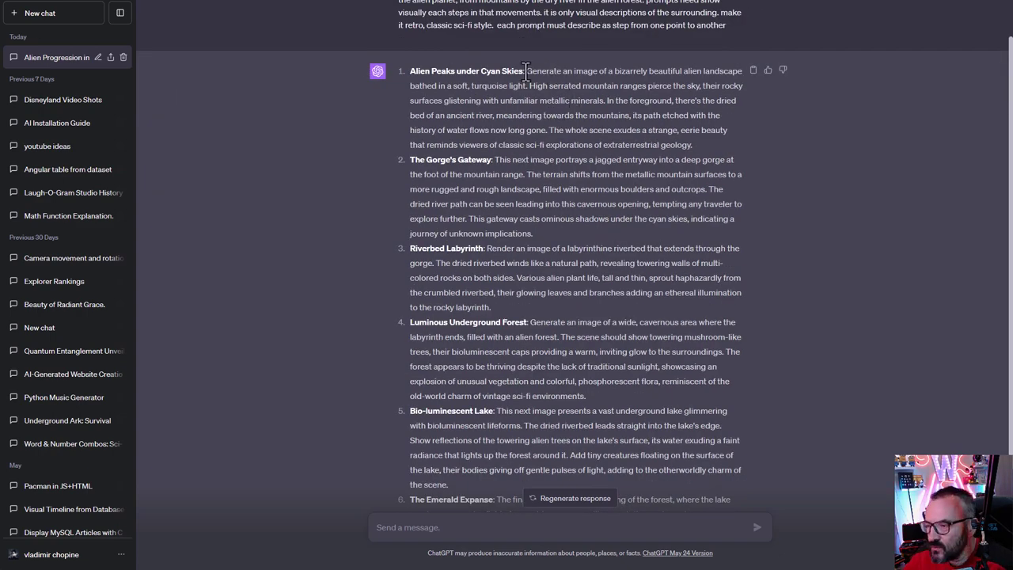
{"action": "left_click_drag", "start_coordinate": [526, 73], "coordinate": [689, 145]}
{"action": "left_click_drag", "start_coordinate": [495, 159], "coordinate": [531, 315]}
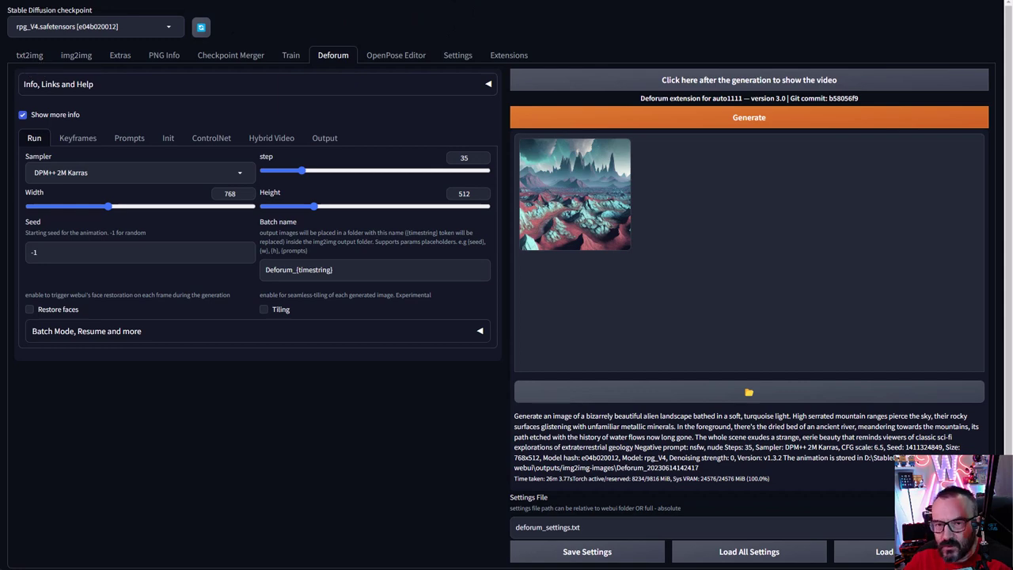
Switch to the Stable Diffusion web UI and examine the alien landscape prompt and its settings in txt2img.
{"action": "left_click", "coordinate": [30, 54]}
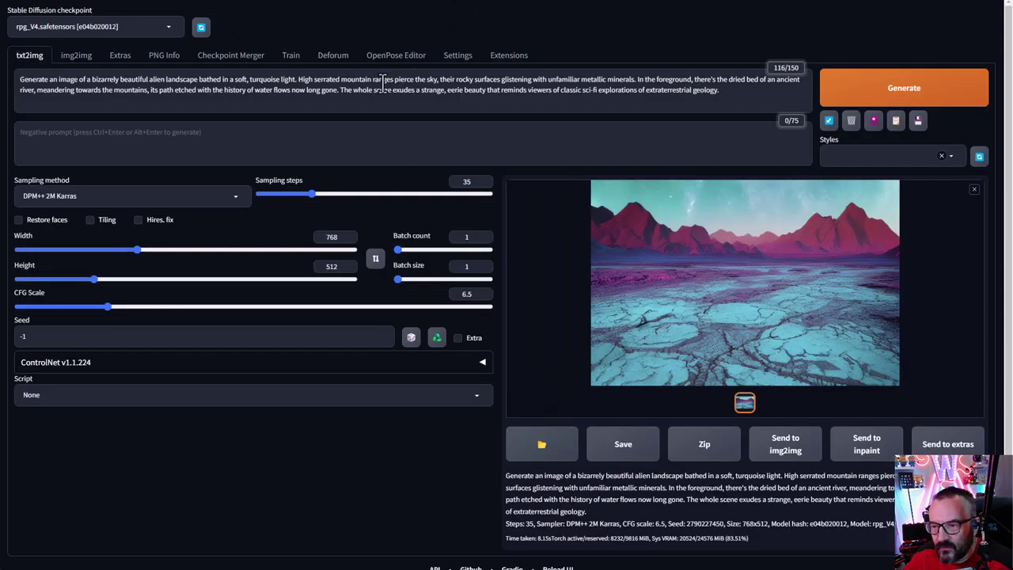
{"action": "left_click", "coordinate": [722, 90]}
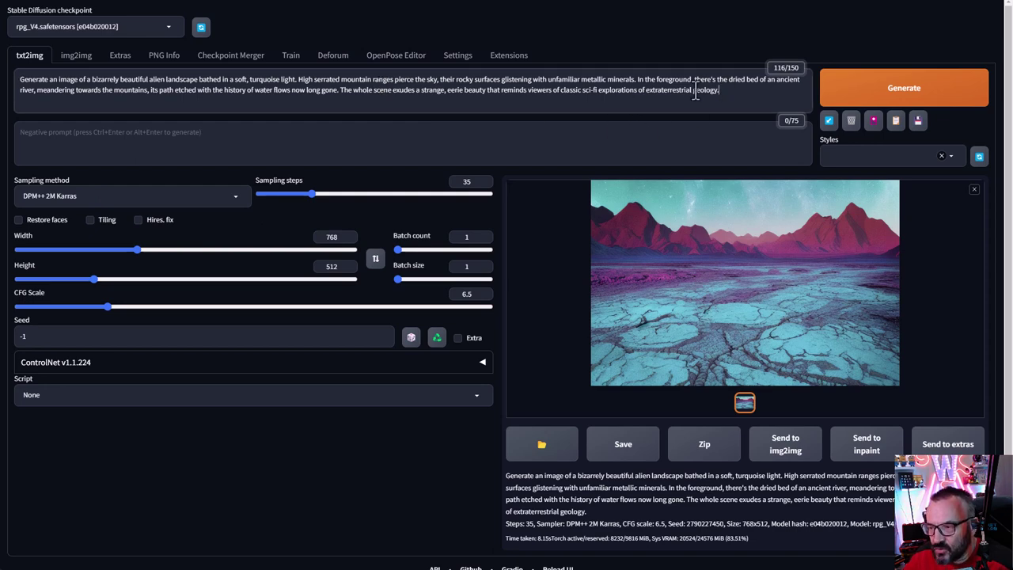
{"action": "left_click_drag", "start_coordinate": [695, 90], "coordinate": [17, 79]}
{"action": "left_click", "coordinate": [158, 90]}
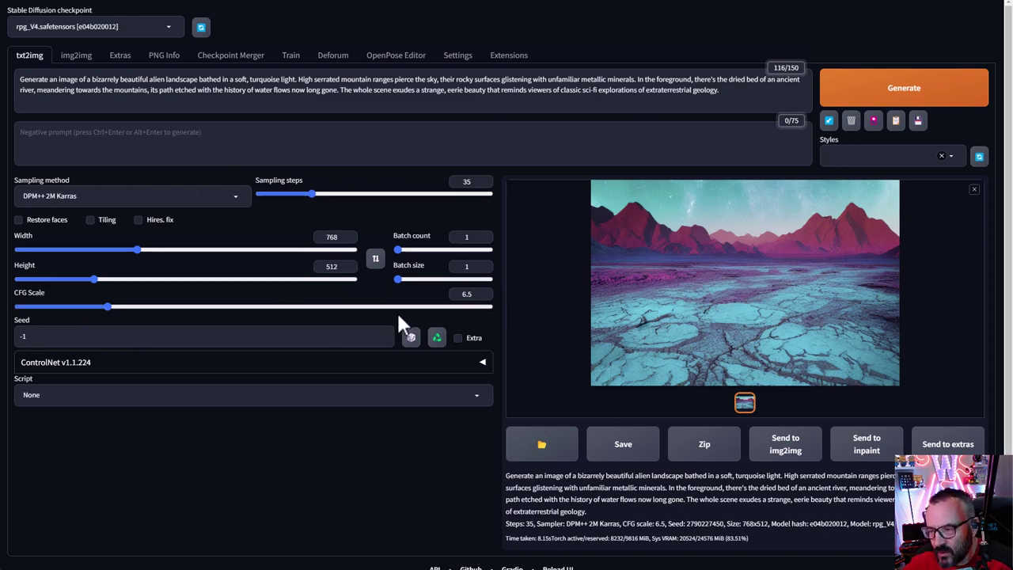
Open the Deforum extension and examine its run settings, including the seed, and the keyframe cadence.
{"action": "left_click", "coordinate": [347, 65]}
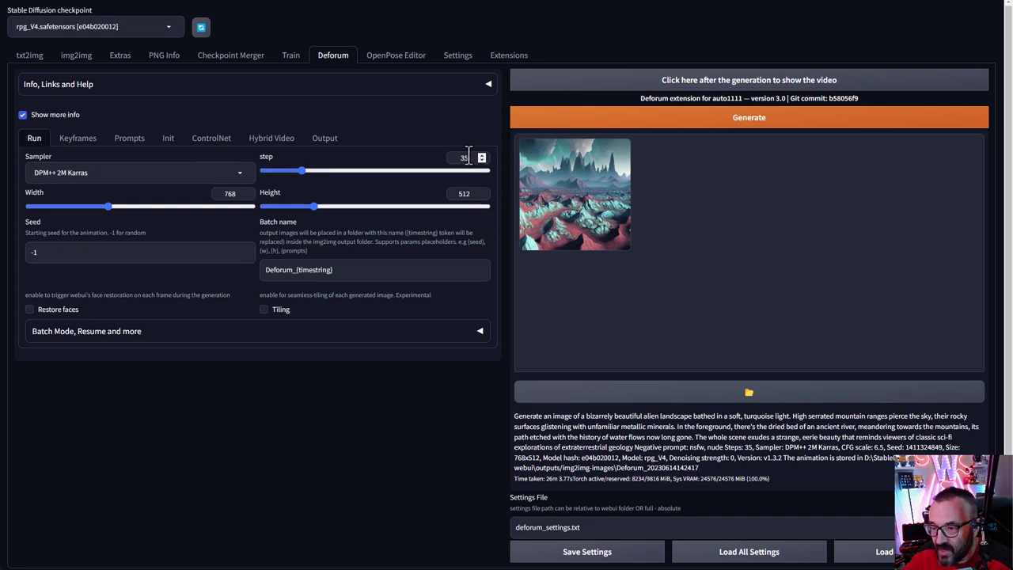
{"action": "left_click", "coordinate": [118, 252]}
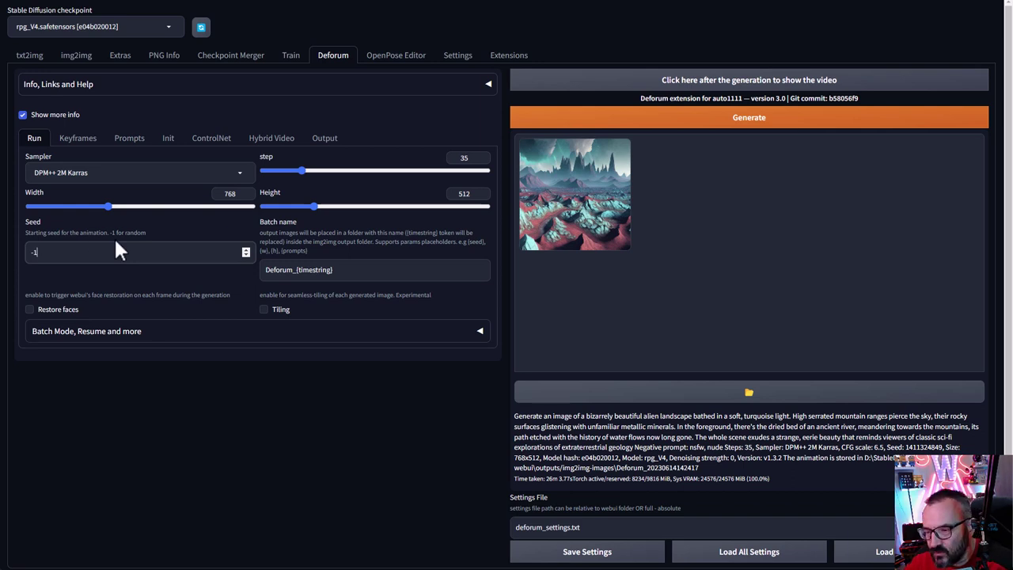
{"action": "left_click", "coordinate": [79, 138]}
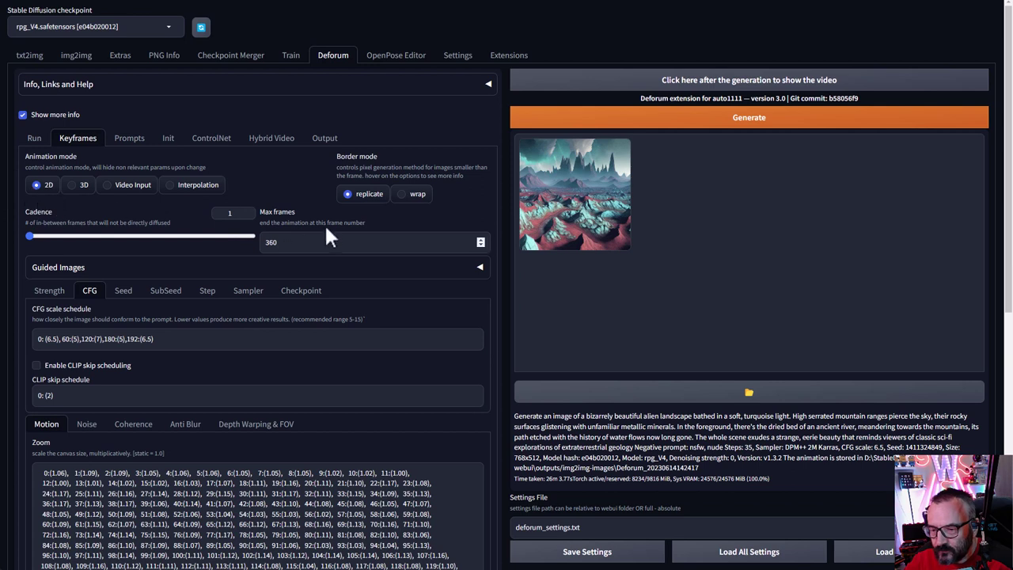
{"action": "double_click", "coordinate": [230, 213]}
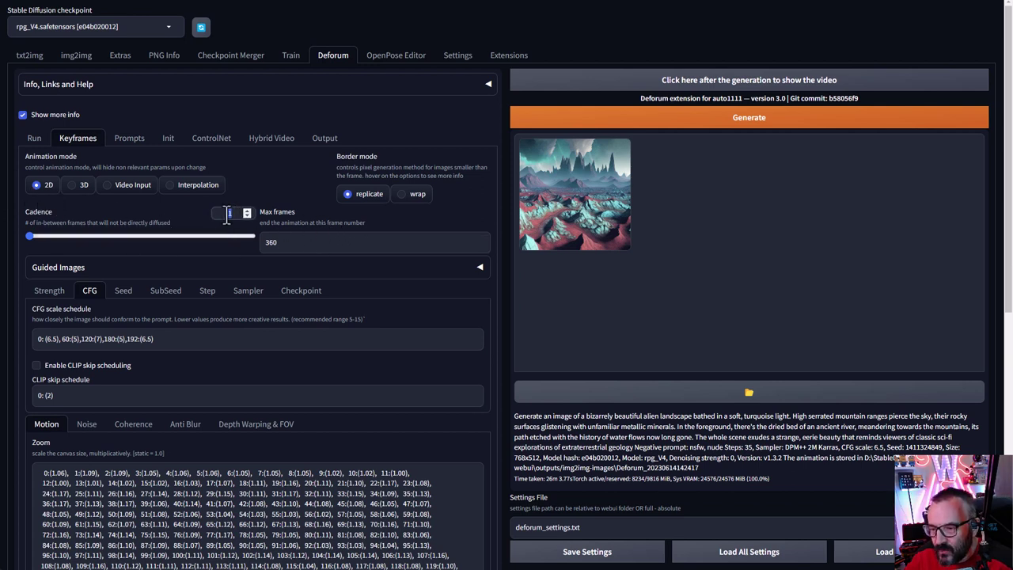
Examine Deforum's max frames value together with the FPS in the video output settings.
{"action": "left_click", "coordinate": [356, 243]}
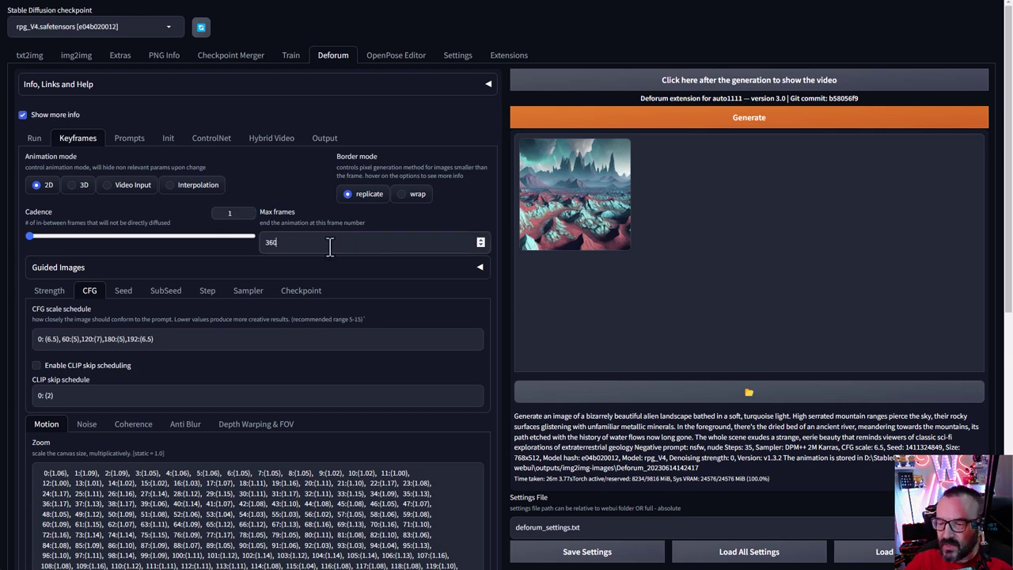
{"action": "double_click", "coordinate": [330, 244]}
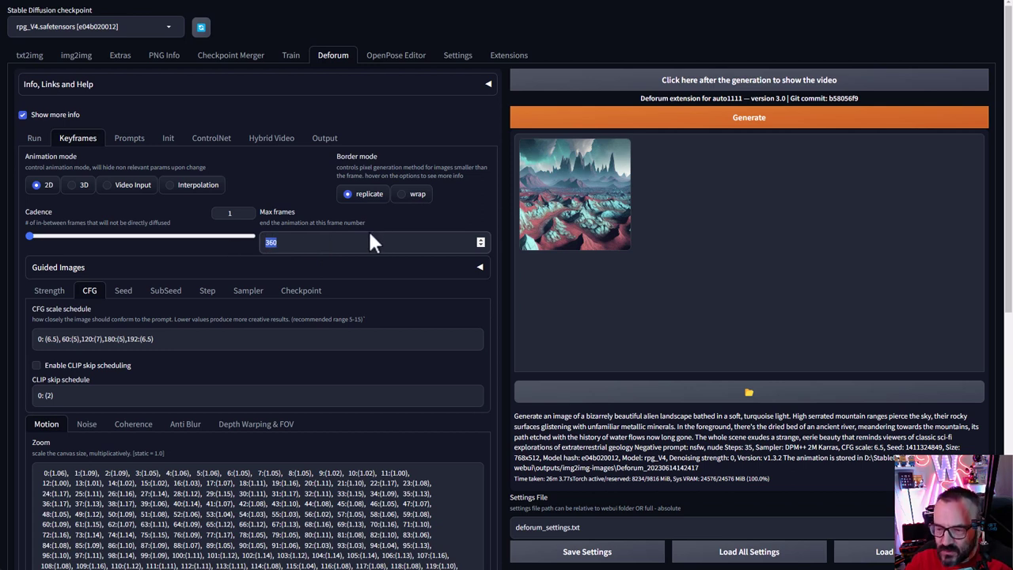
{"action": "left_click", "coordinate": [324, 140]}
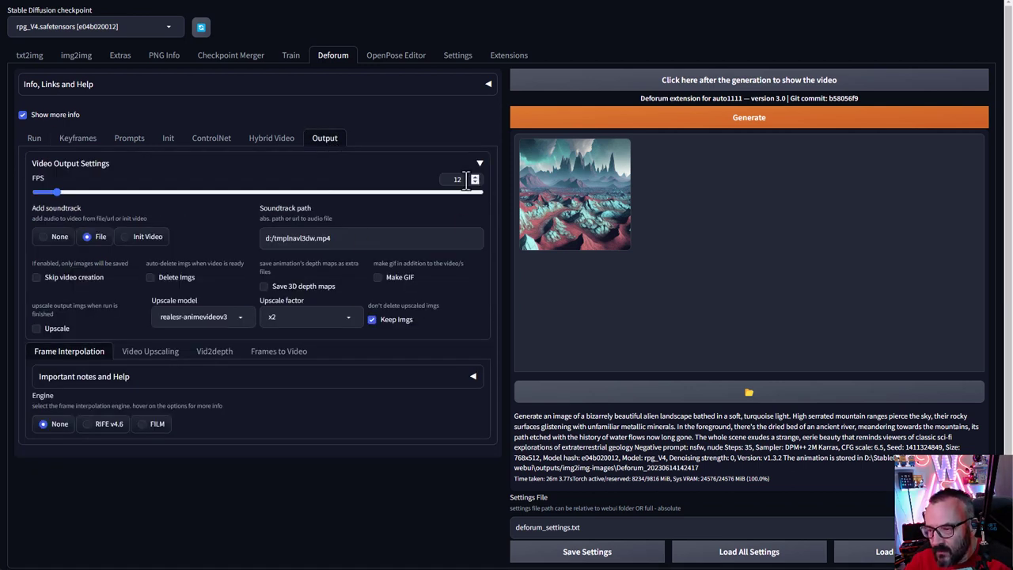
{"action": "double_click", "coordinate": [465, 180]}
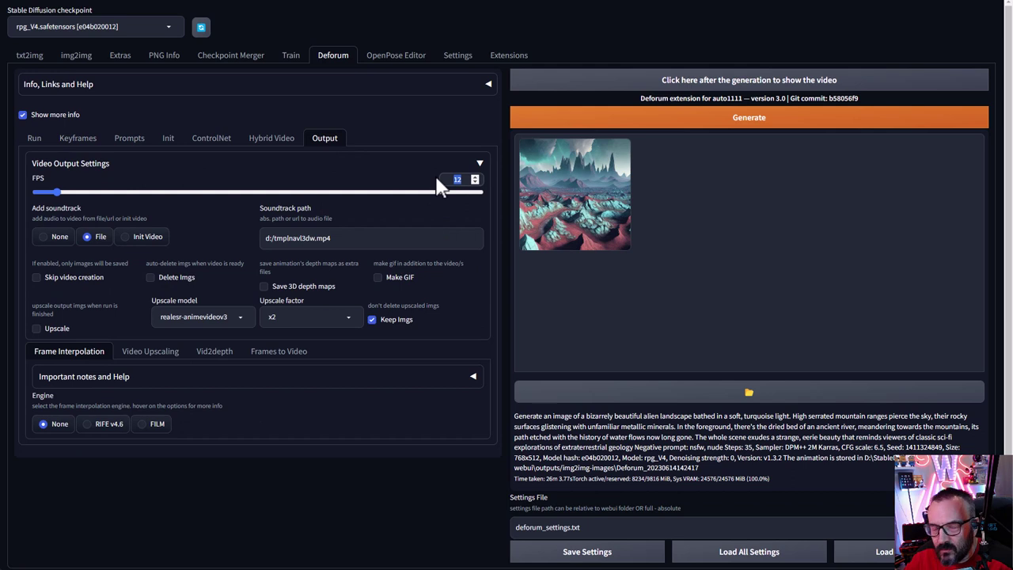
Return to Deforum's keyframe settings and examine the CFG scale schedule, including its entry for frame 0.
{"action": "left_click", "coordinate": [76, 140]}
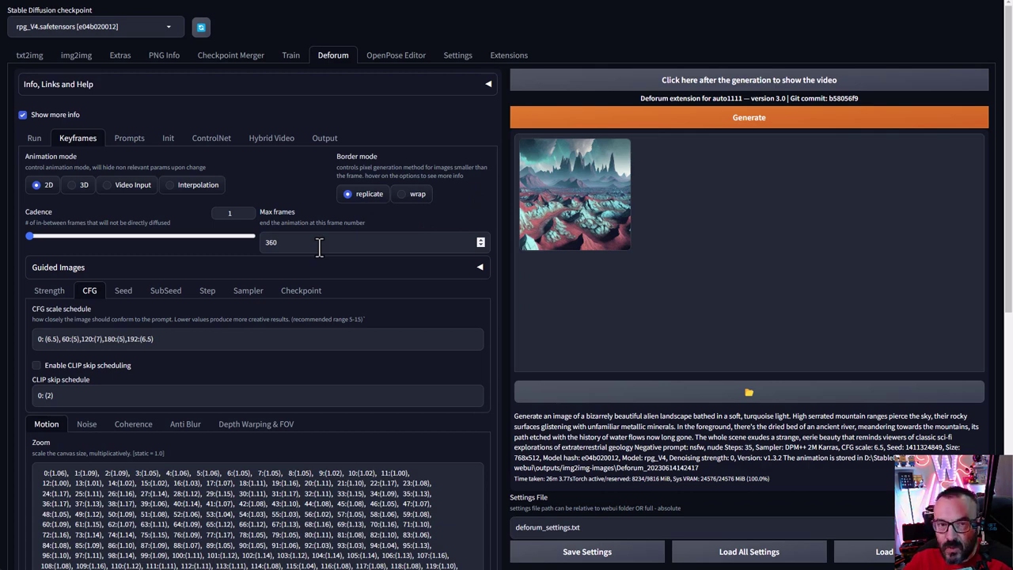
{"action": "scroll", "coordinate": [102, 285], "scroll_direction": "down", "scroll_amount": 1}
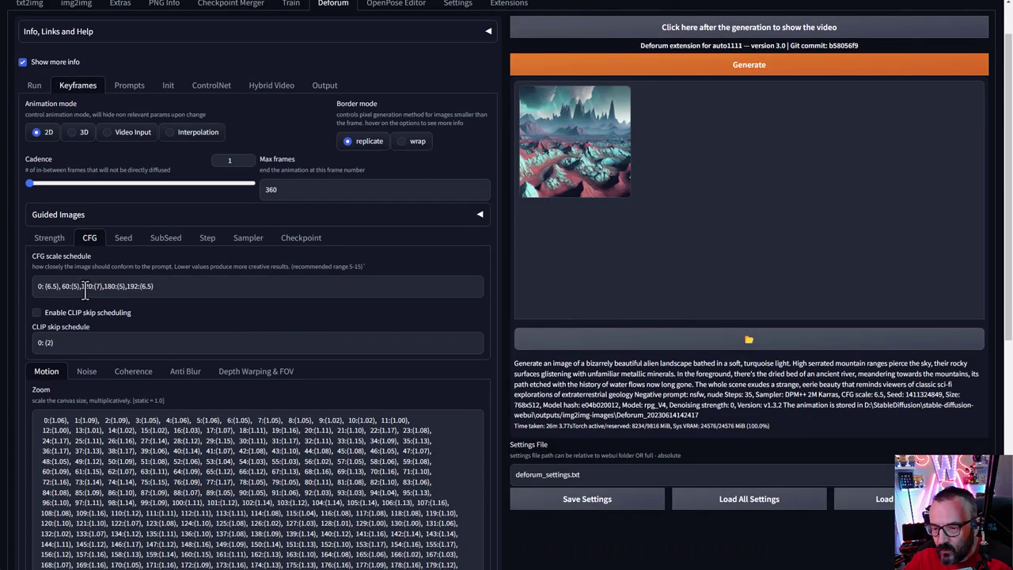
{"action": "scroll", "coordinate": [158, 285], "scroll_direction": "down", "scroll_amount": 1}
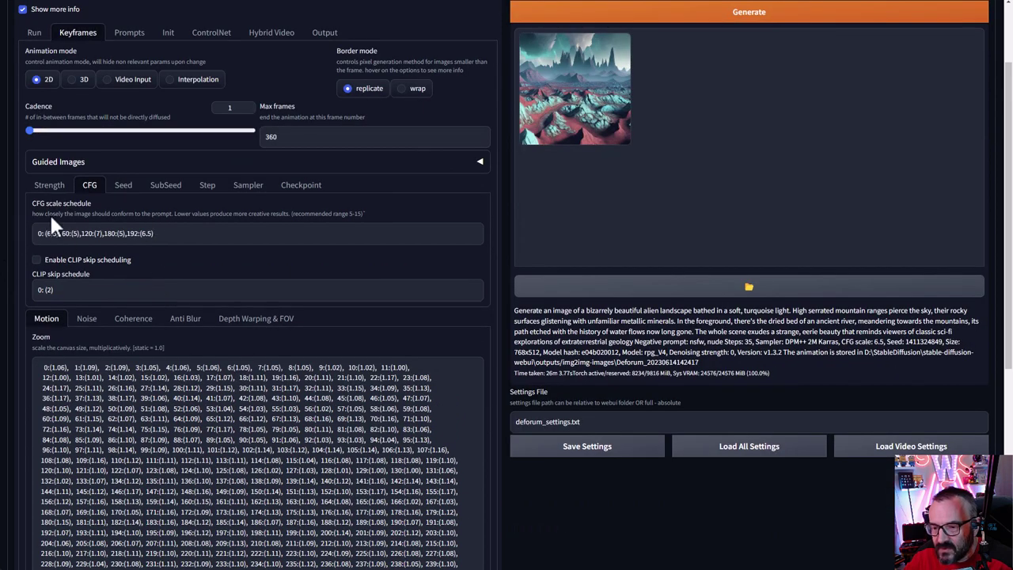
{"action": "left_click_drag", "start_coordinate": [179, 233], "coordinate": [37, 236]}
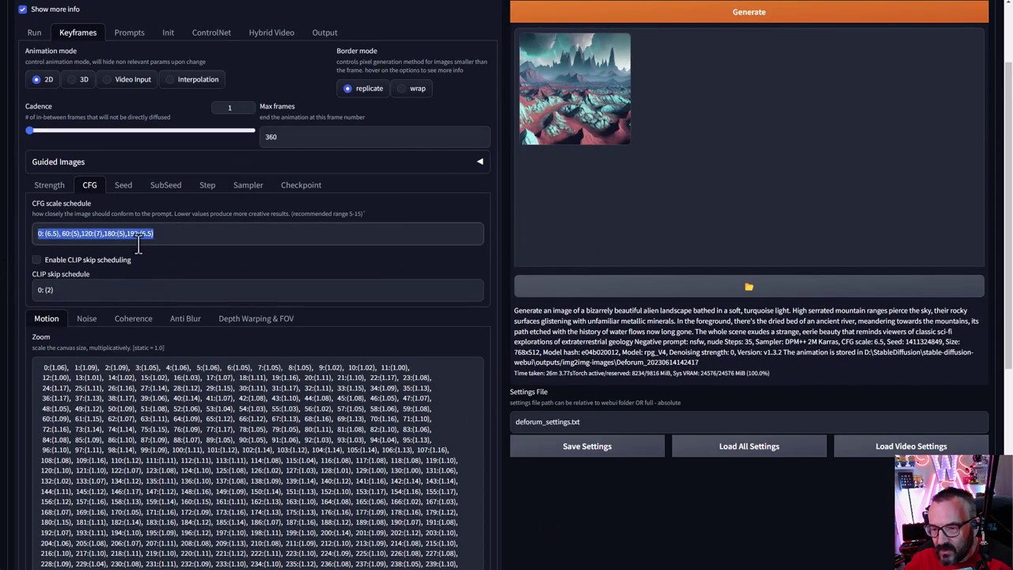
{"action": "left_click", "coordinate": [200, 242]}
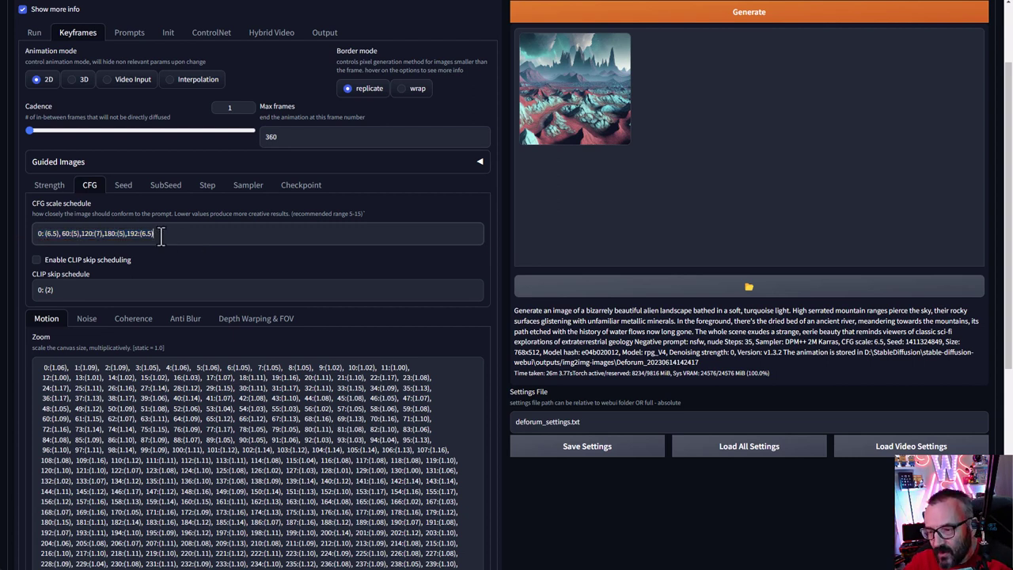
{"action": "left_click_drag", "start_coordinate": [44, 233], "coordinate": [57, 233]}
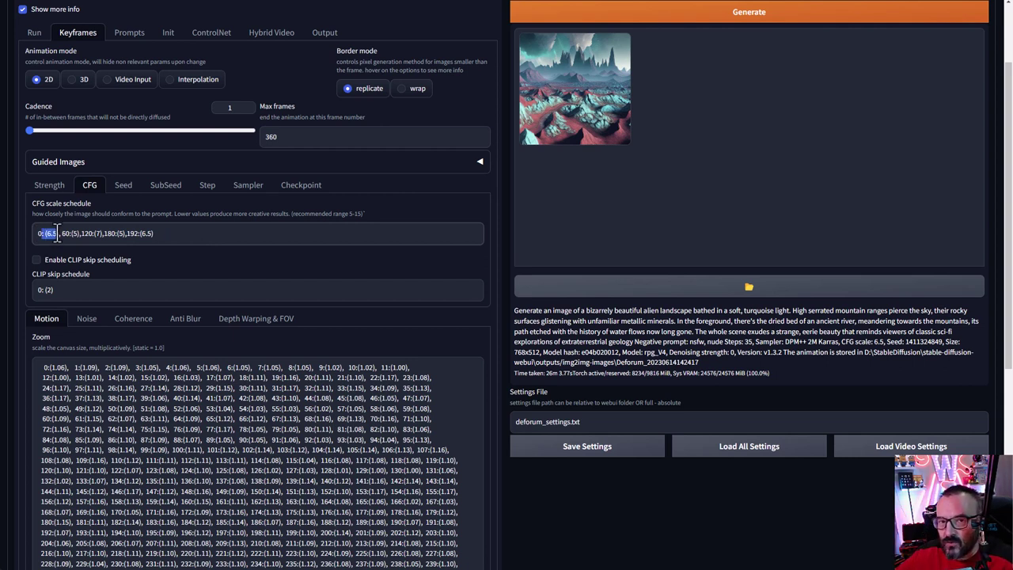
Examine the CFG scale schedule's remaining entries, covering frames 60 to 192, and highlight the whole schedule.
{"action": "left_click", "coordinate": [121, 234]}
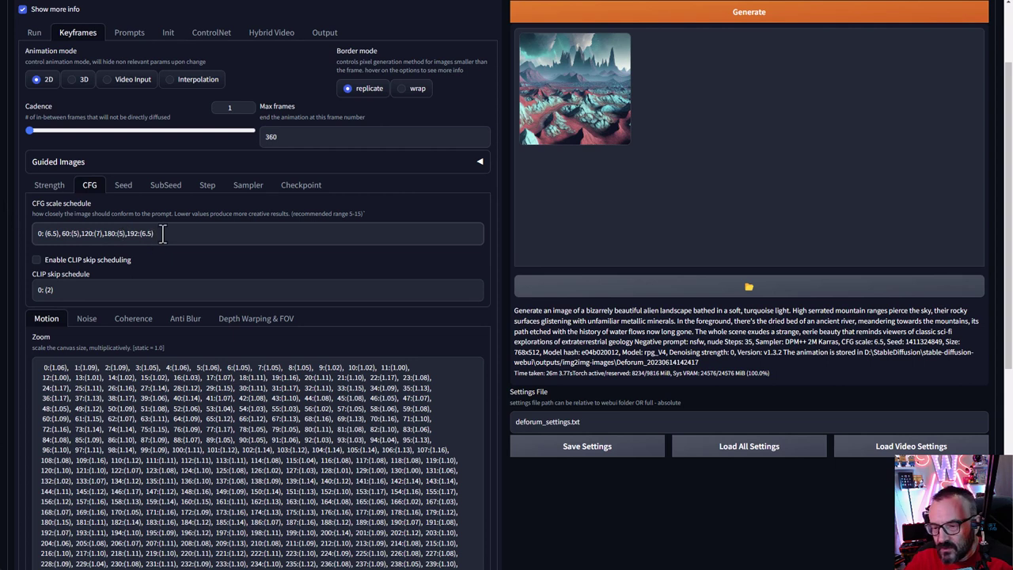
{"action": "left_click_drag", "start_coordinate": [159, 234], "coordinate": [36, 234]}
{"action": "left_click", "coordinate": [233, 231]}
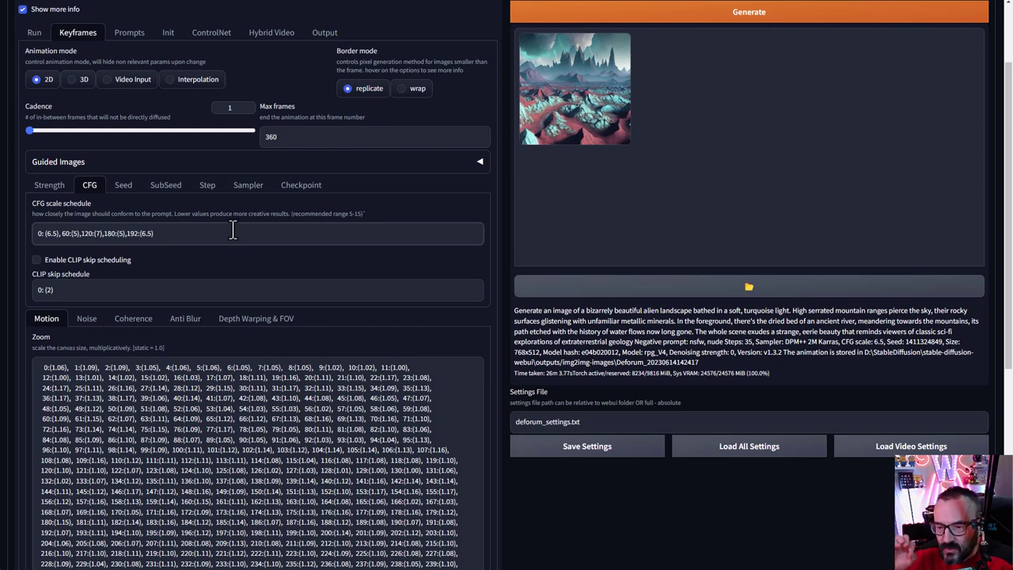
Open Deforum's prompts and examine the scene descriptions and their frame numbers, including frames 0, 60 and 120.
{"action": "left_click", "coordinate": [130, 32]}
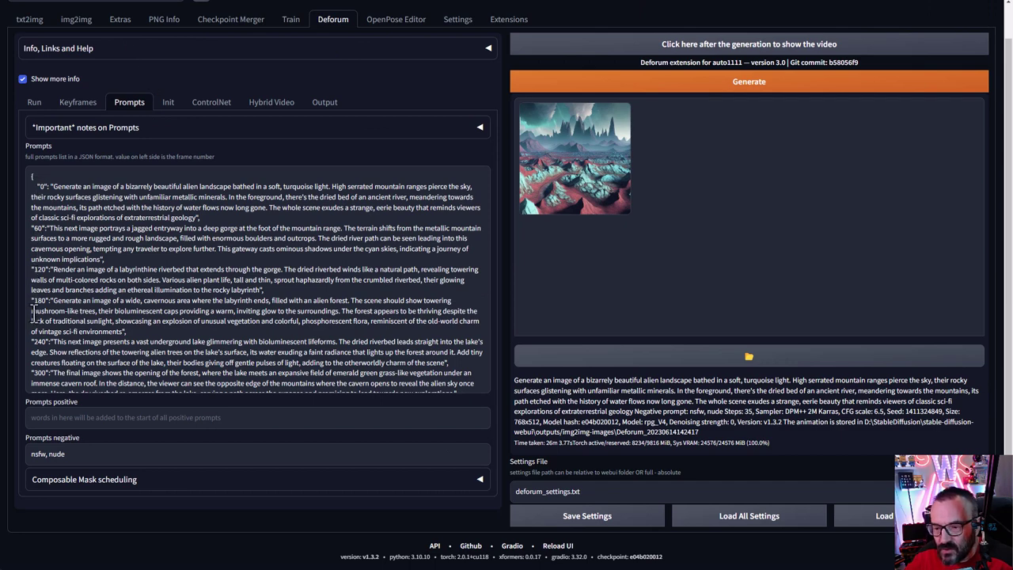
{"action": "scroll", "coordinate": [35, 337], "scroll_direction": "down", "scroll_amount": 1}
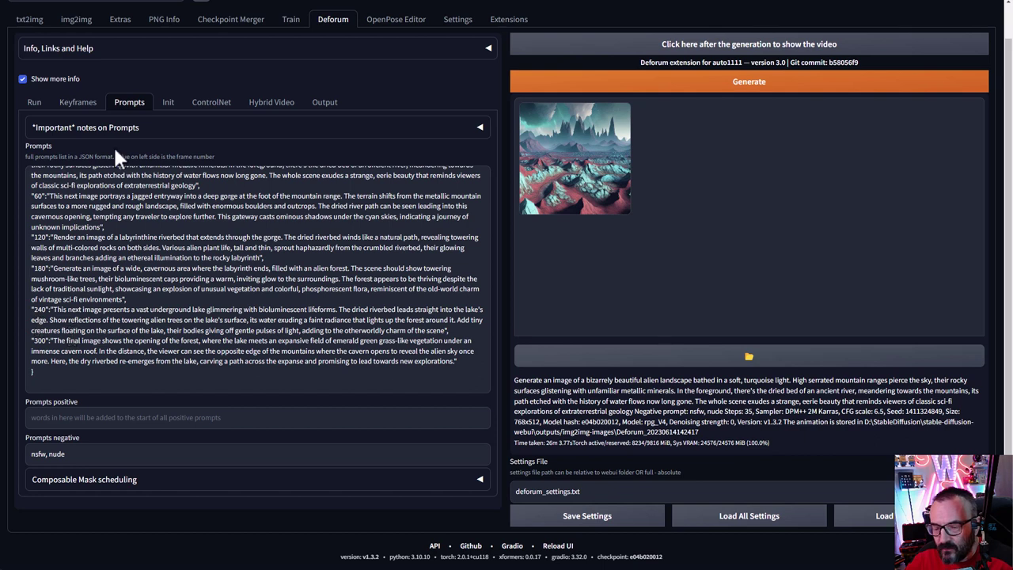
{"action": "scroll", "coordinate": [111, 342], "scroll_direction": "up", "scroll_amount": 1}
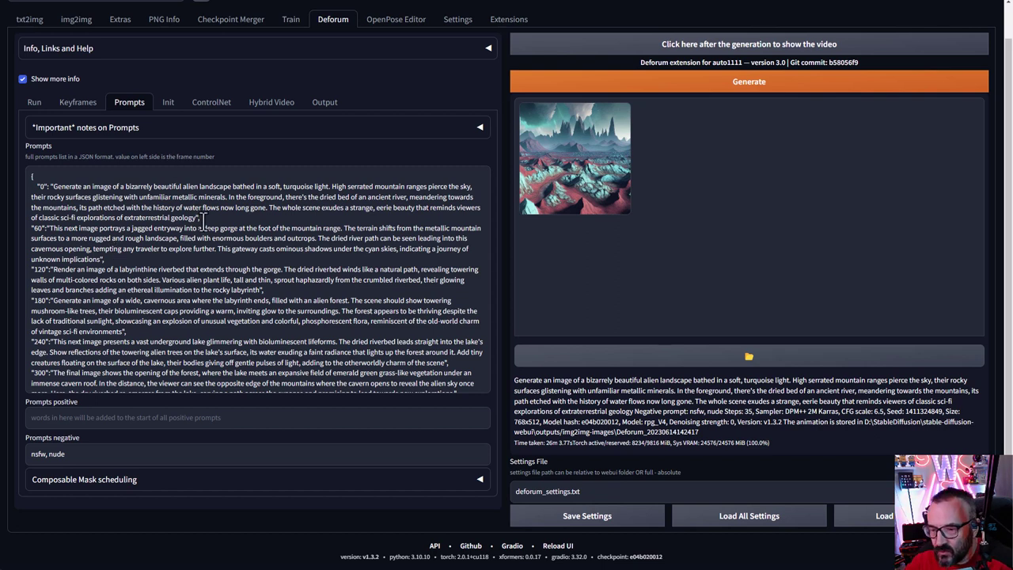
{"action": "left_click_drag", "start_coordinate": [201, 218], "coordinate": [52, 187]}
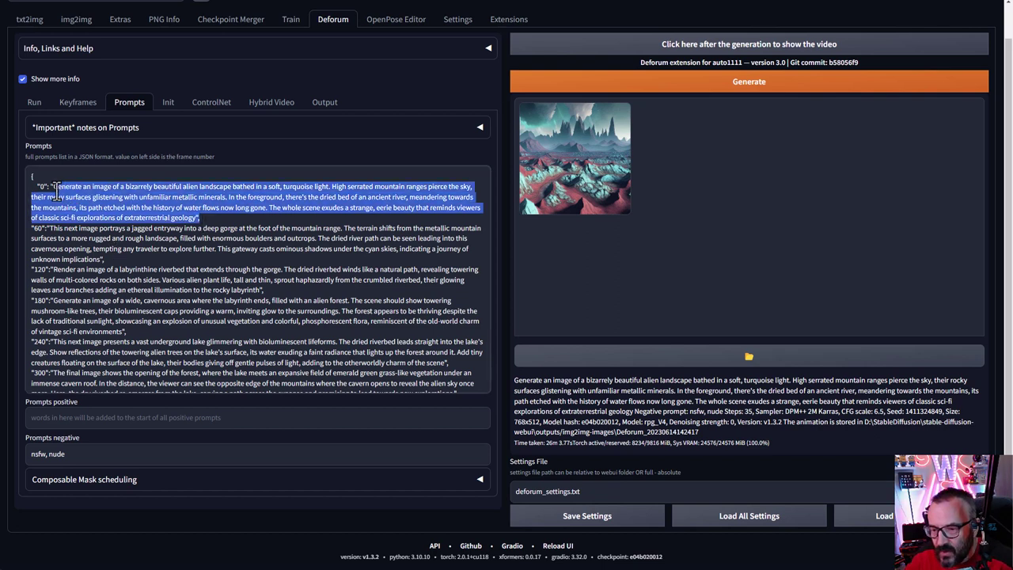
{"action": "left_click", "coordinate": [33, 230]}
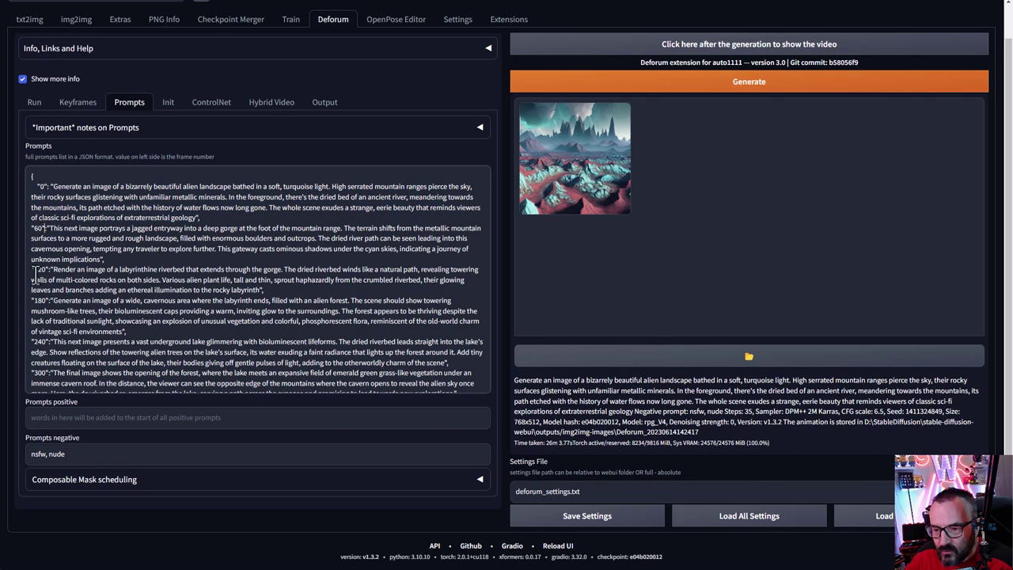
{"action": "left_click_drag", "start_coordinate": [33, 272], "coordinate": [44, 274]}
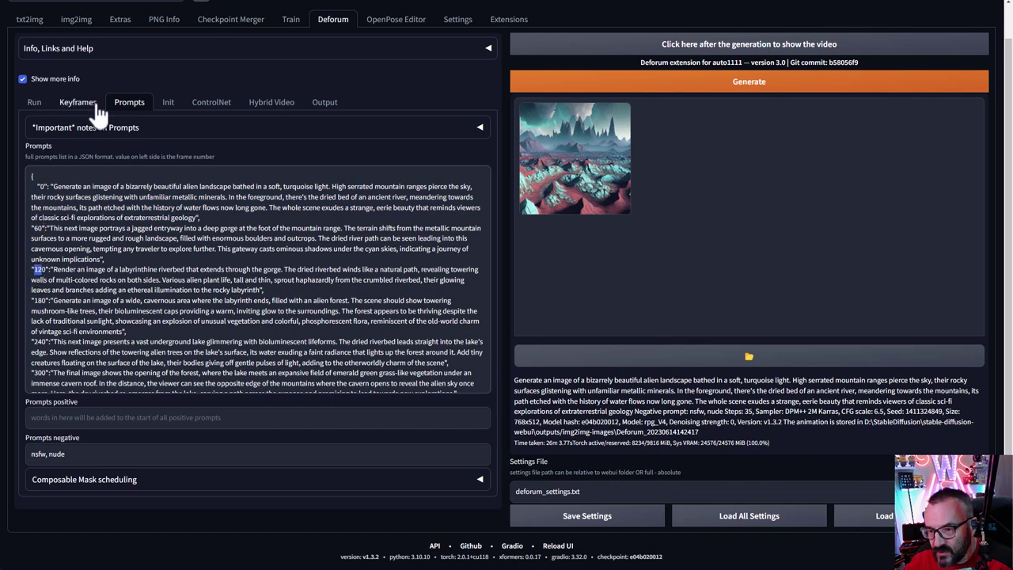
Return to Deforum's keyframe settings and examine the CFG scale schedule alongside the zoom motion schedule.
{"action": "left_click", "coordinate": [65, 107]}
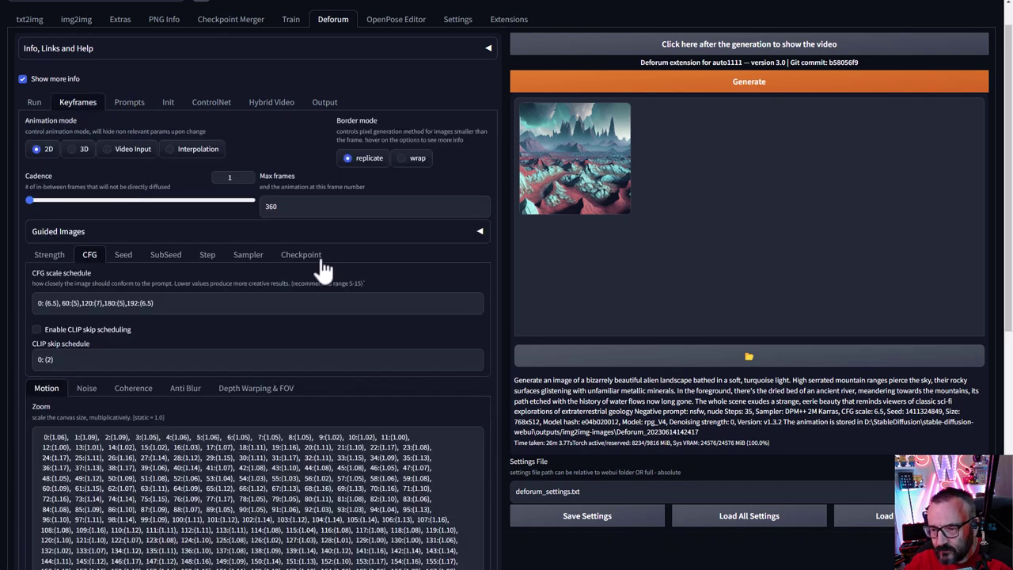
{"action": "left_click_drag", "start_coordinate": [192, 300], "coordinate": [16, 309]}
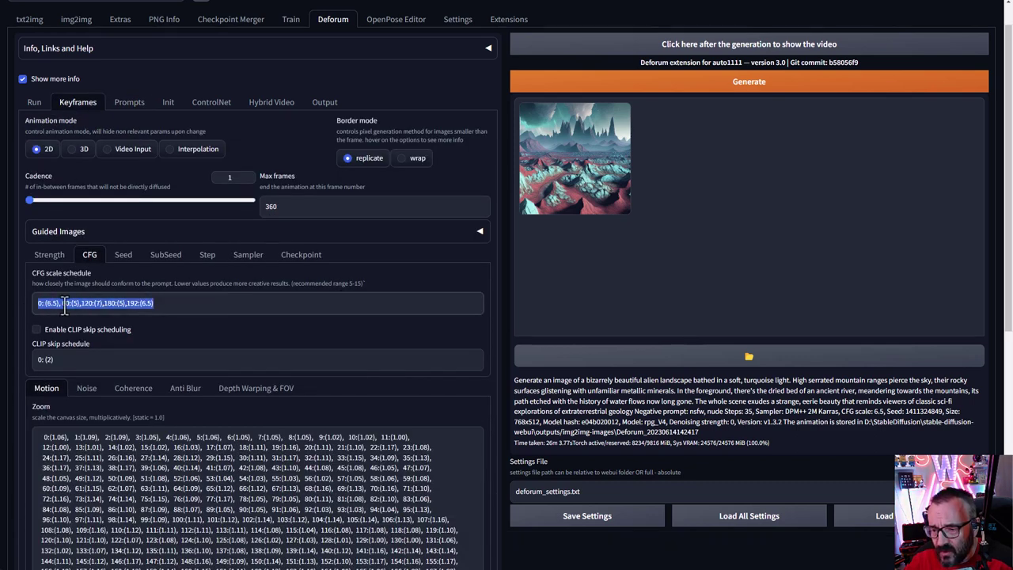
{"action": "scroll", "coordinate": [203, 336], "scroll_direction": "down", "scroll_amount": 1}
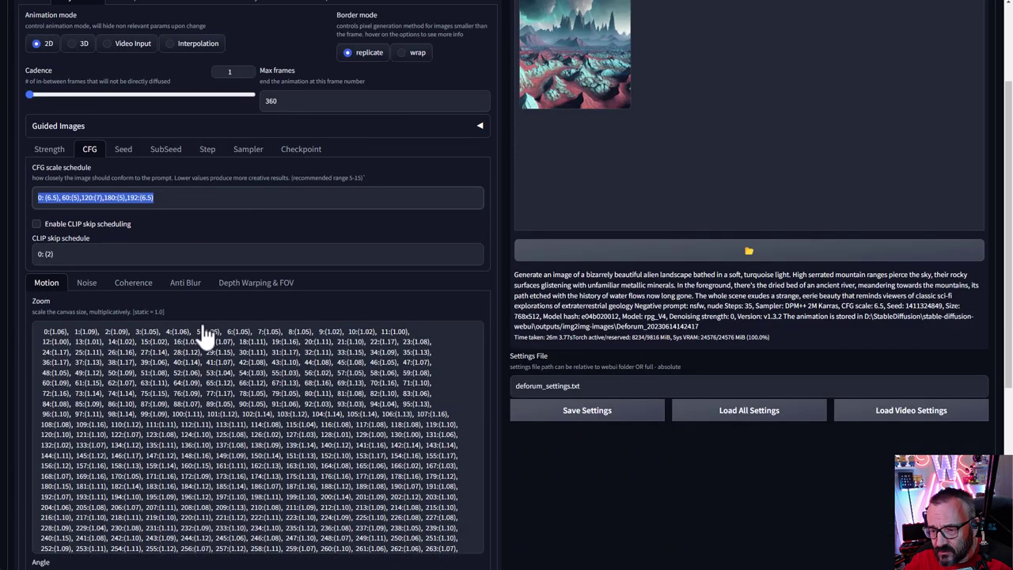
{"action": "left_click", "coordinate": [410, 231]}
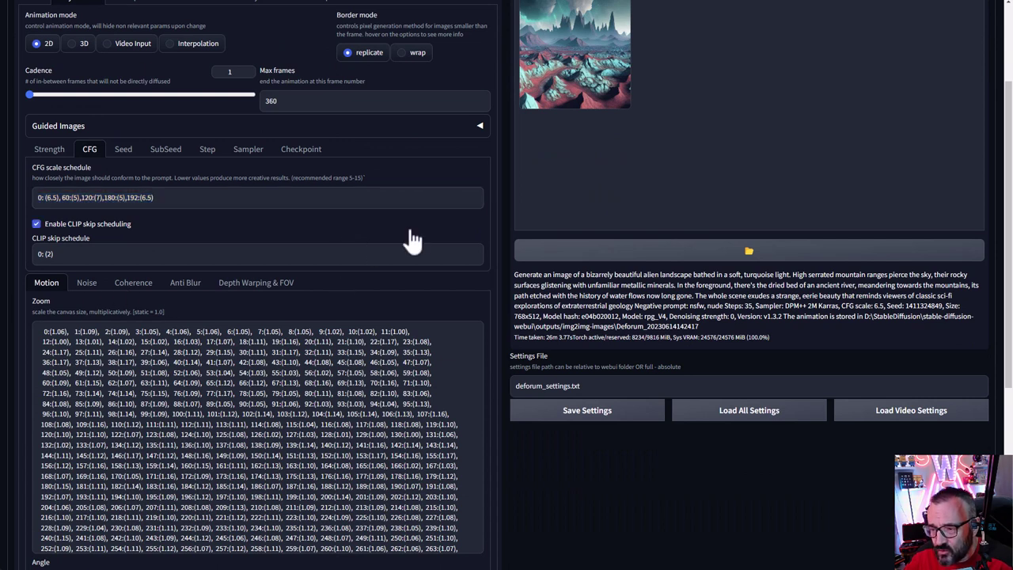
{"action": "left_click", "coordinate": [89, 226]}
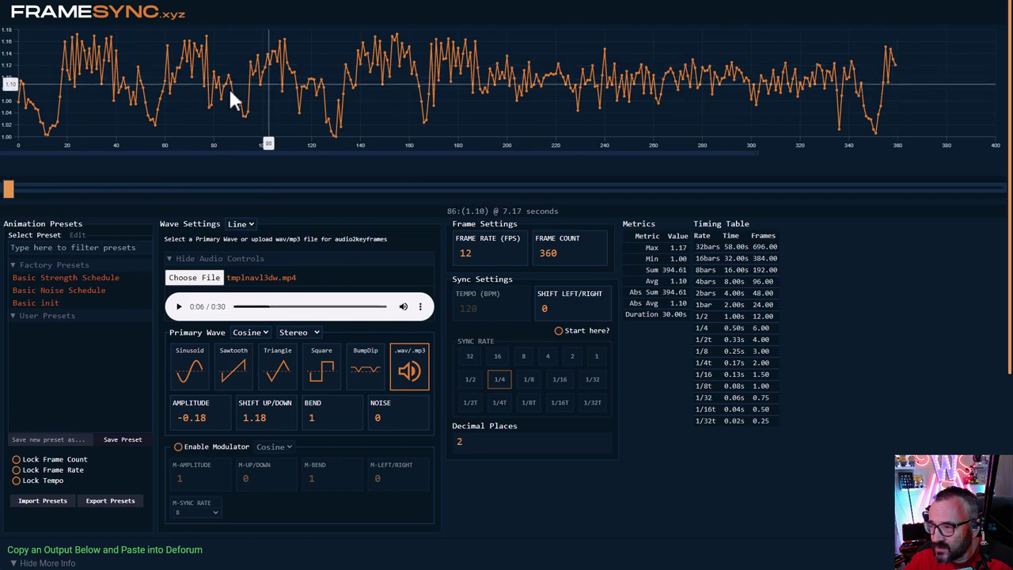
Switch to FrameSync and examine the keyframe list generated from the audio, from frame 0 through frame 359.
{"action": "scroll", "coordinate": [497, 360], "scroll_direction": "down", "scroll_amount": 3}
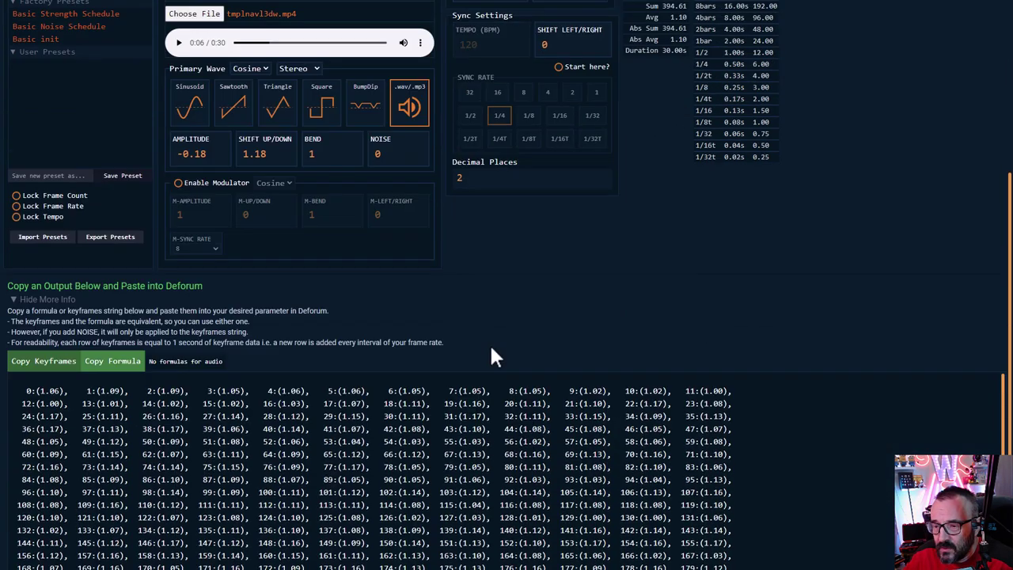
{"action": "scroll", "coordinate": [410, 327], "scroll_direction": "down", "scroll_amount": 1}
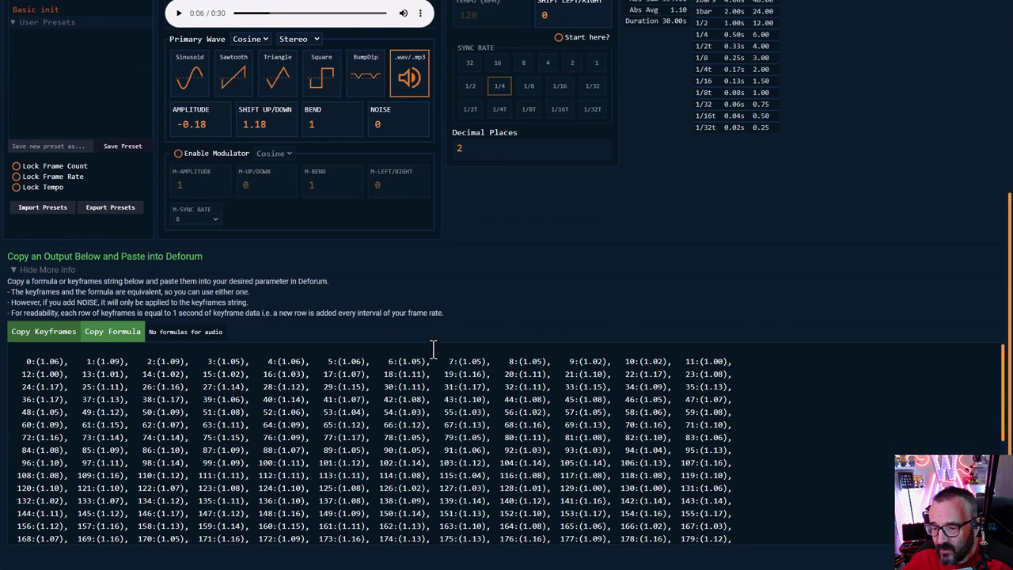
{"action": "left_click_drag", "start_coordinate": [748, 535], "coordinate": [6, 378]}
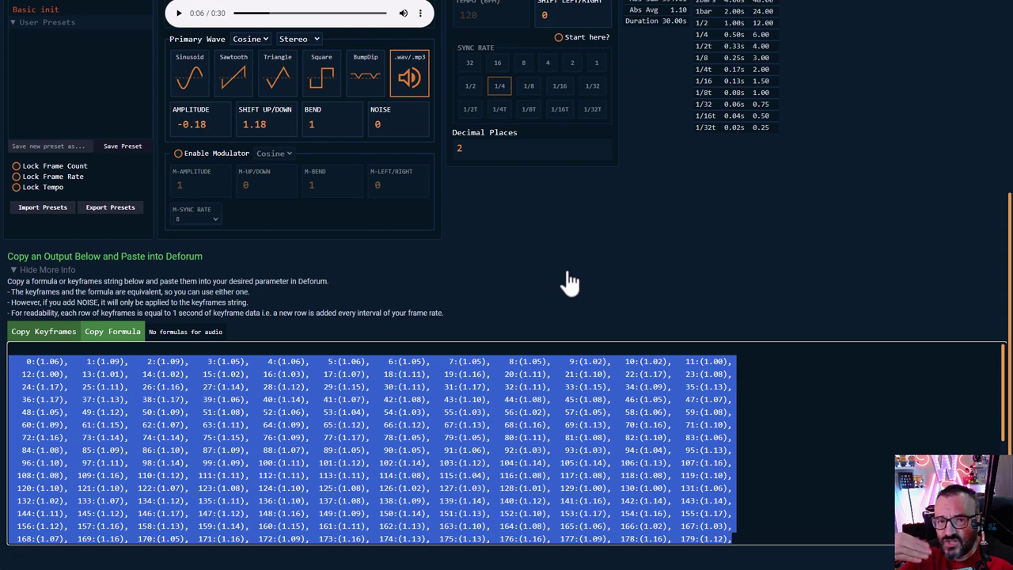
{"action": "left_click", "coordinate": [863, 313]}
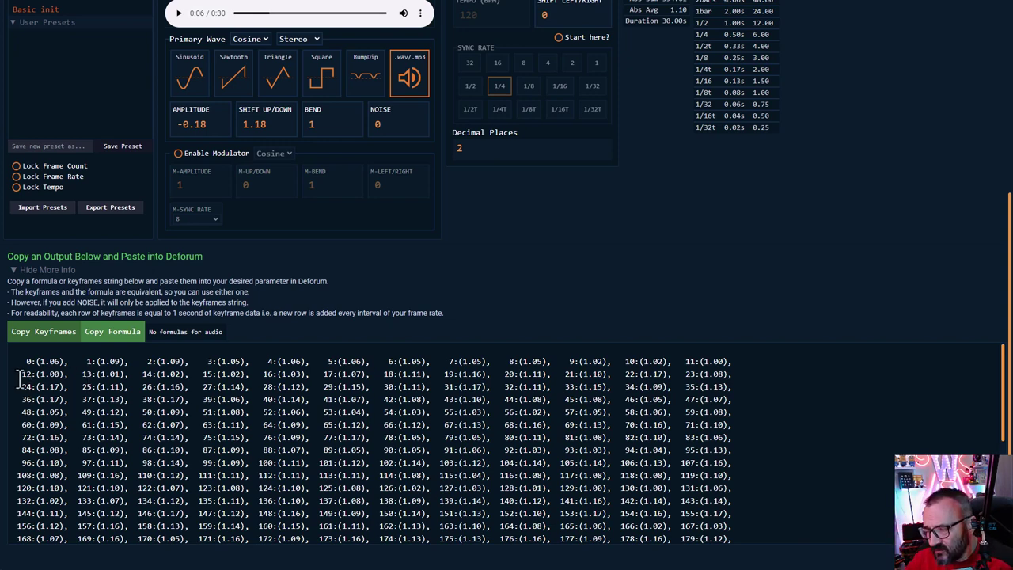
{"action": "left_click_drag", "start_coordinate": [17, 376], "coordinate": [72, 376]}
{"action": "scroll", "coordinate": [346, 444], "scroll_direction": "down", "scroll_amount": 3}
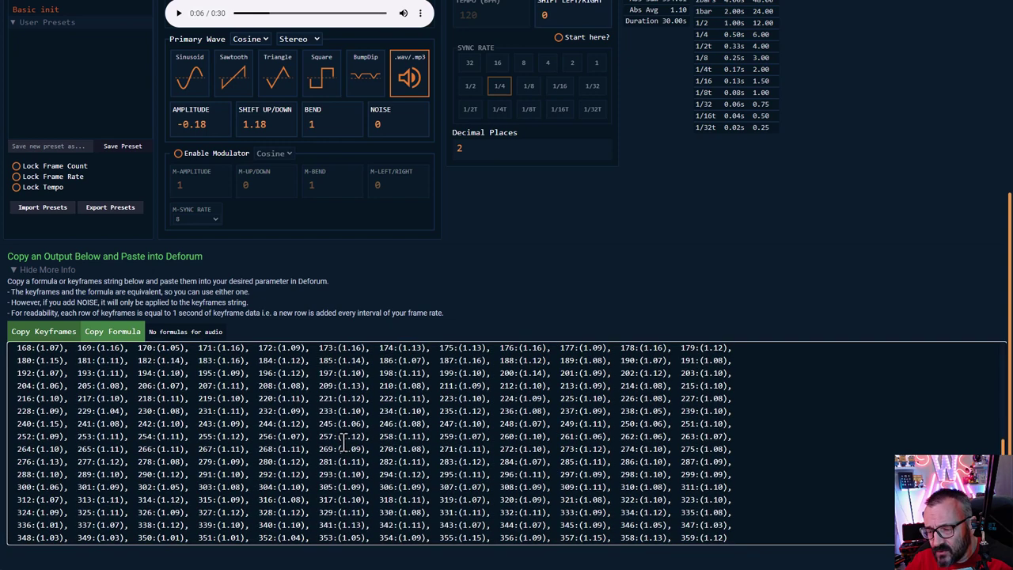
{"action": "scroll", "coordinate": [342, 443], "scroll_direction": "up", "scroll_amount": 3}
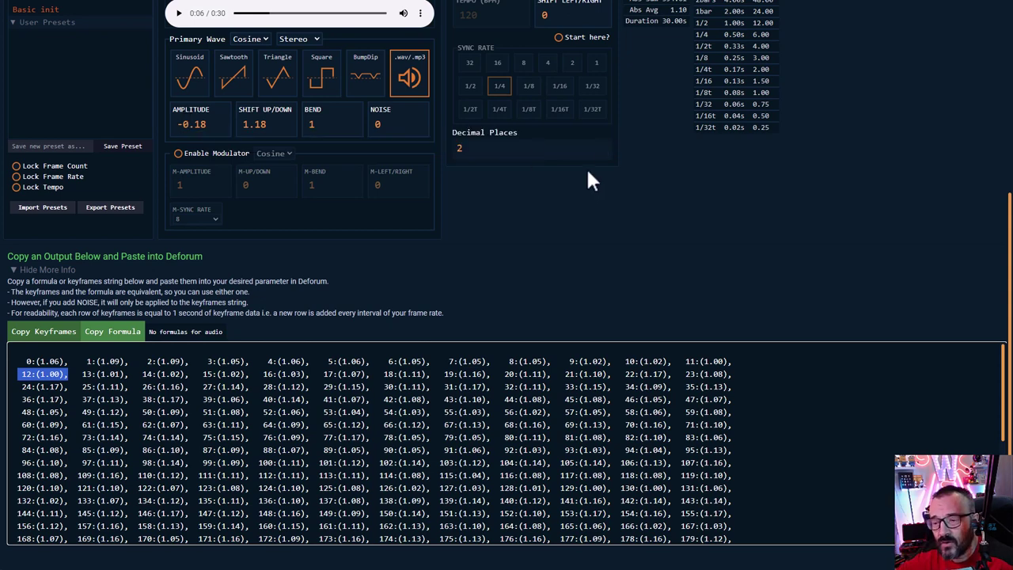
Copy the keyframes from FrameSync and paste them into Deforum's zoom schedule in the Stable Diffusion web UI.
{"action": "left_click", "coordinate": [24, 335]}
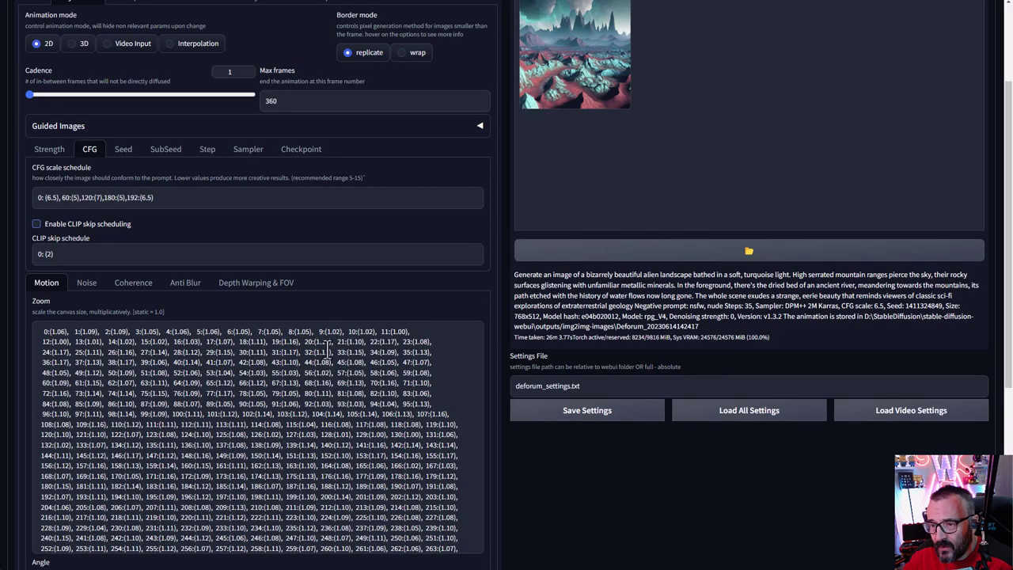
{"action": "key", "text": "ctrl+v"}
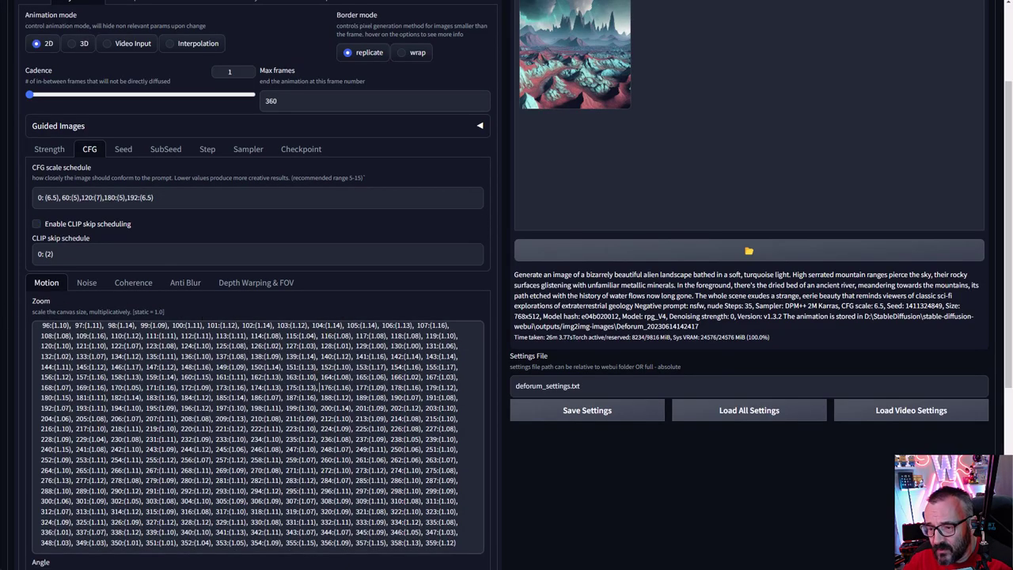
Reopen Deforum's prompts and examine how each scene description is keyed to a frame number.
{"action": "scroll", "coordinate": [207, 332], "scroll_direction": "up", "scroll_amount": 2}
{"action": "scroll", "coordinate": [134, 162], "scroll_direction": "up", "scroll_amount": 3}
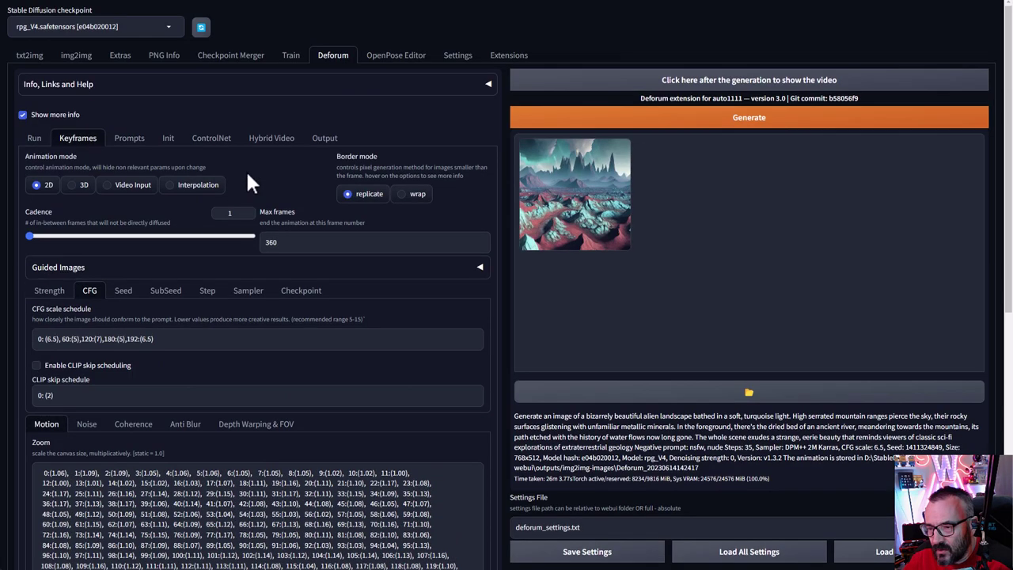
{"action": "left_click", "coordinate": [129, 138]}
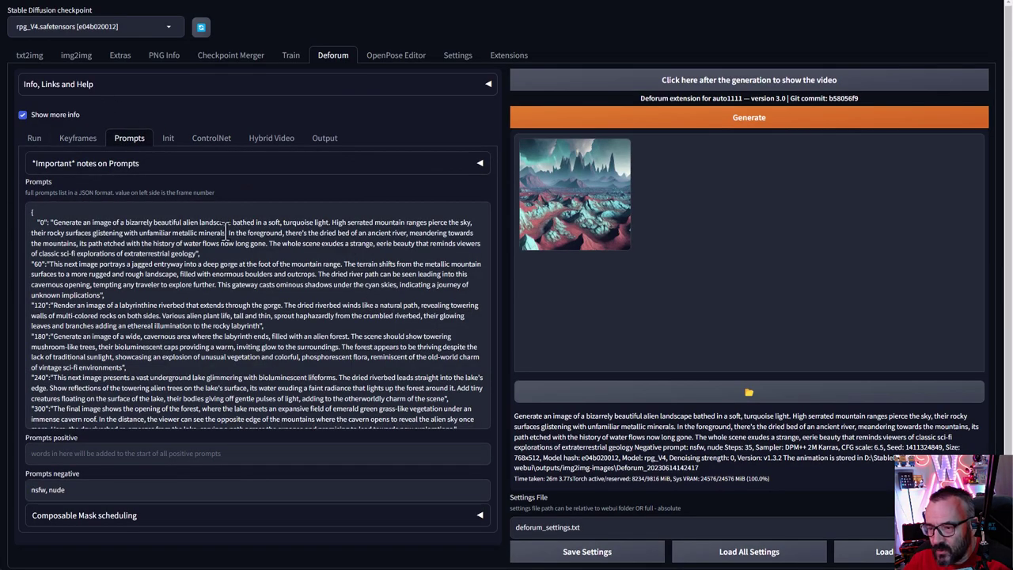
{"action": "scroll", "coordinate": [227, 232], "scroll_direction": "down", "scroll_amount": 3}
{"action": "scroll", "coordinate": [102, 284], "scroll_direction": "up", "scroll_amount": 2}
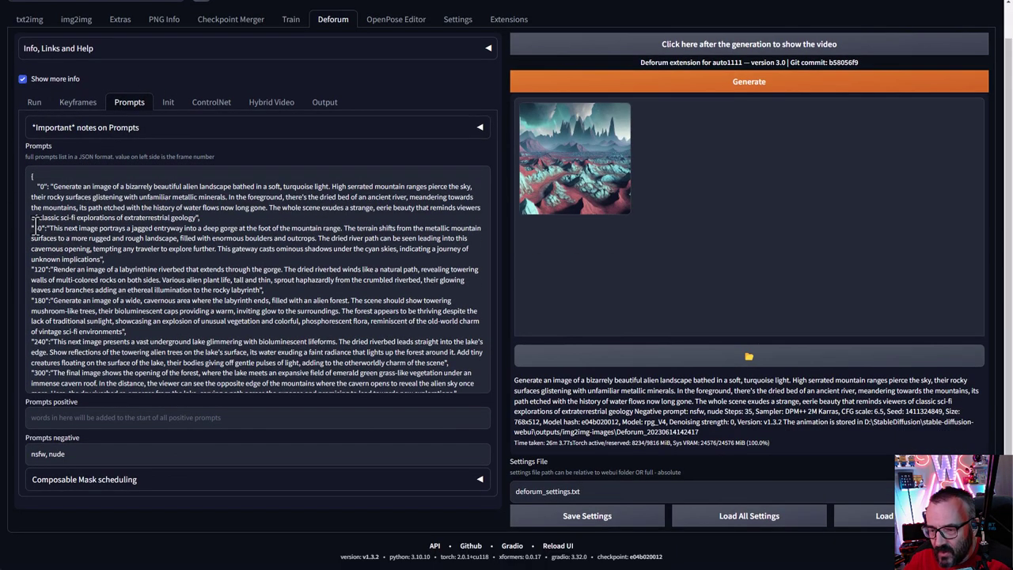
{"action": "left_click_drag", "start_coordinate": [37, 185], "coordinate": [46, 185]}
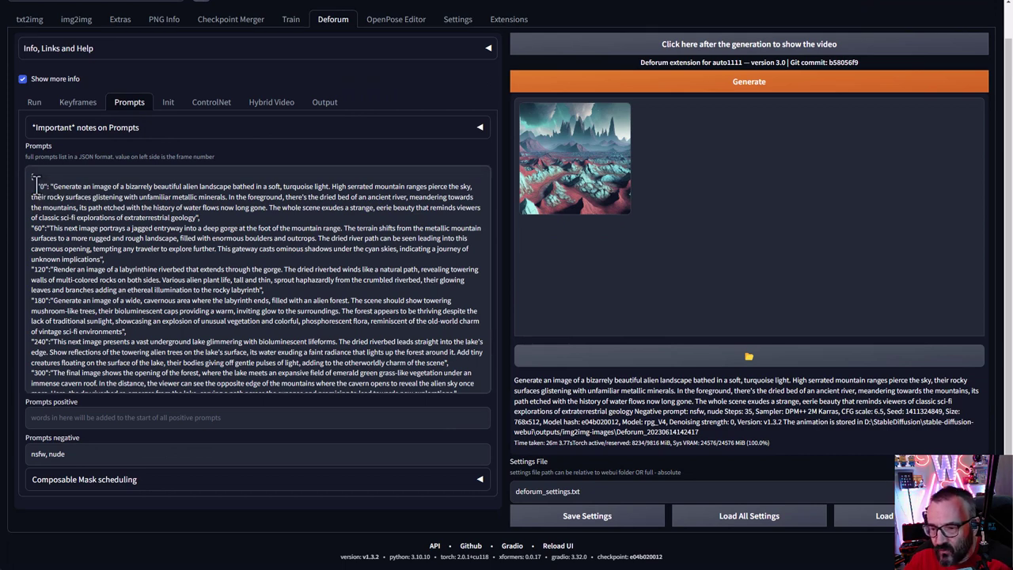
Add blank lines above the first prompt and insert the sample entry "0":"sdasasasasasasa", to show the prompt syntax.
{"action": "left_click", "coordinate": [34, 186]}
{"action": "key", "text": "Return"}
{"action": "key", "text": "Return"}
{"action": "key", "text": "Return"}
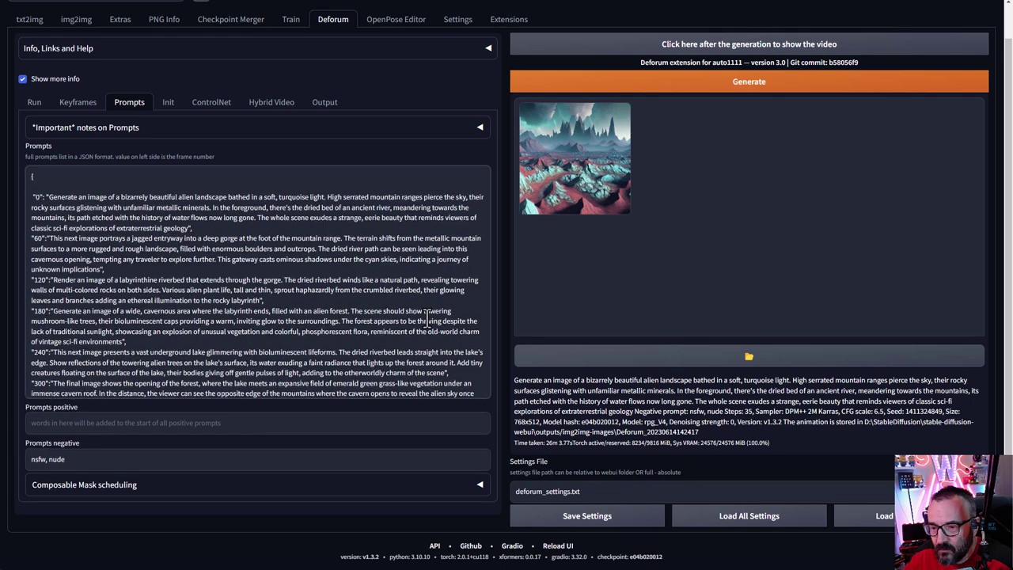
{"action": "key", "text": "Up"}
{"action": "key", "text": "Up"}
{"action": "type", "text": "\""}
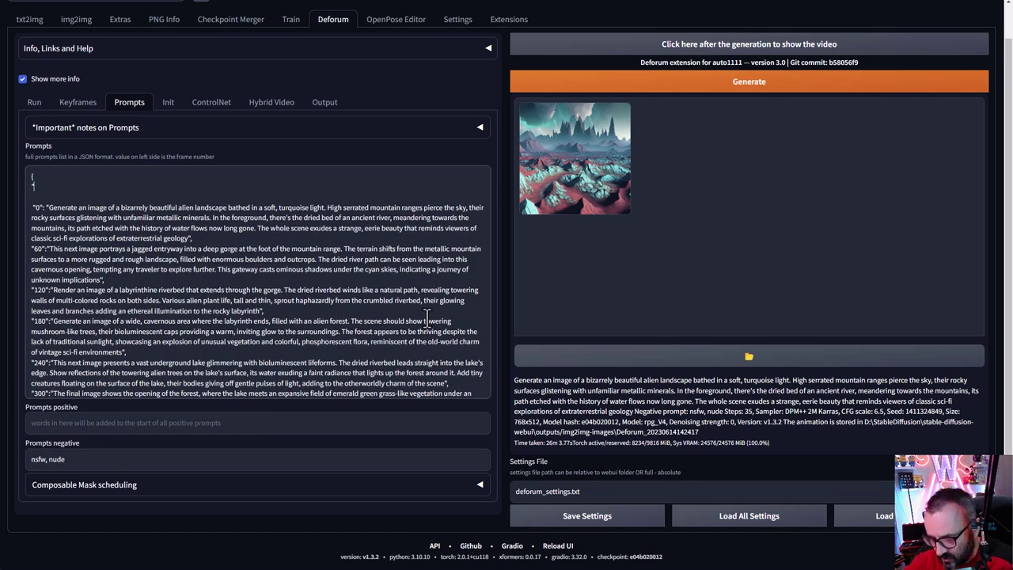
{"action": "type", "text": "0\""}
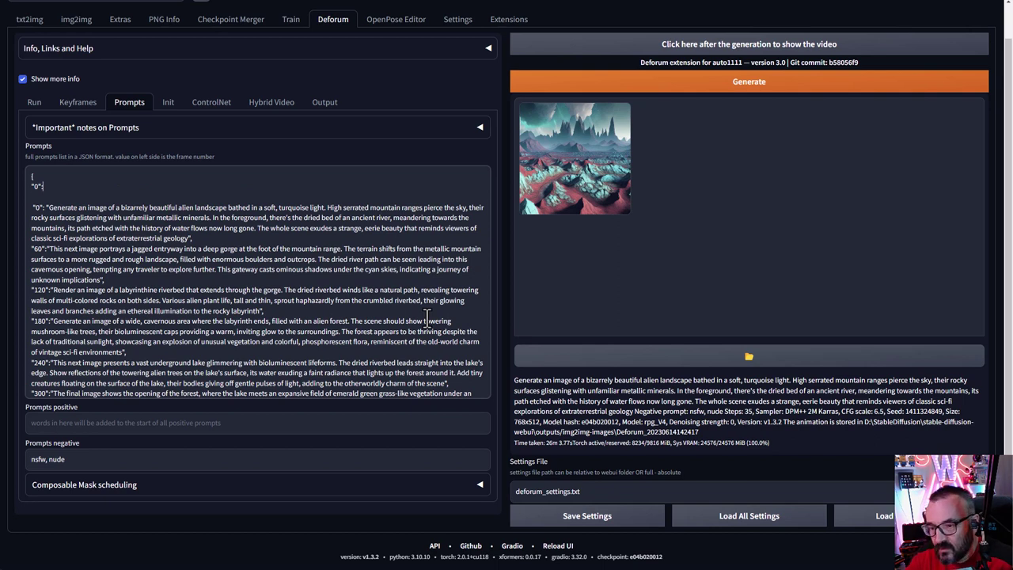
{"action": "type", "text": ":\""}
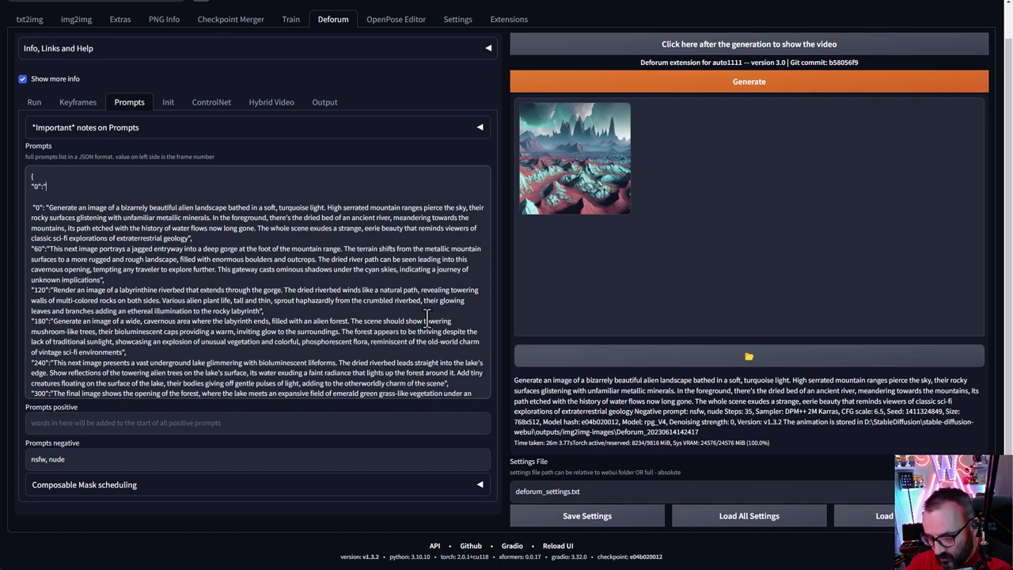
{"action": "type", "text": "sdasasas"}
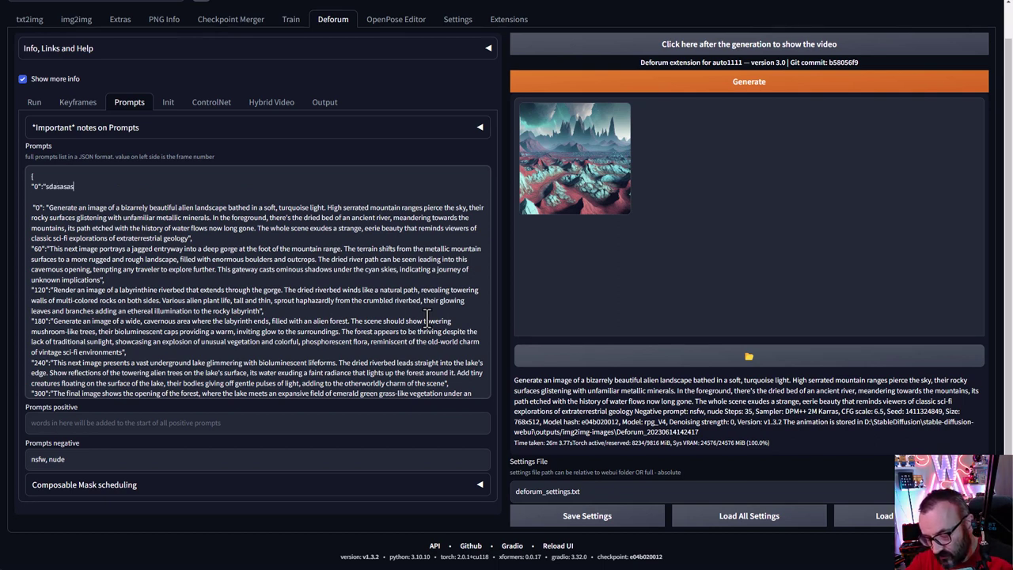
{"action": "type", "text": "asasasa\","}
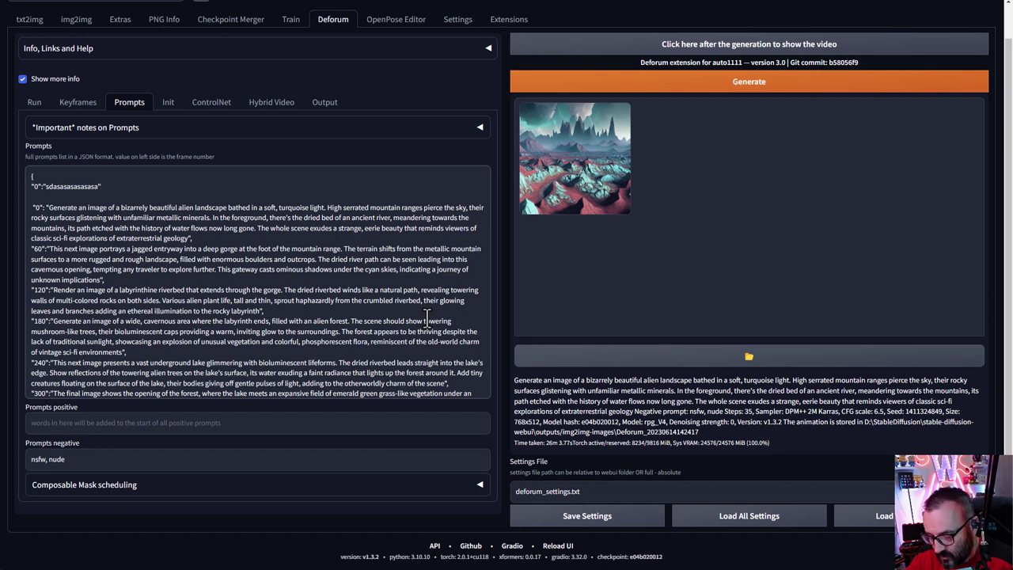
{"action": "left_click_drag", "start_coordinate": [105, 187], "coordinate": [31, 190]}
{"action": "left_click", "coordinate": [119, 187]}
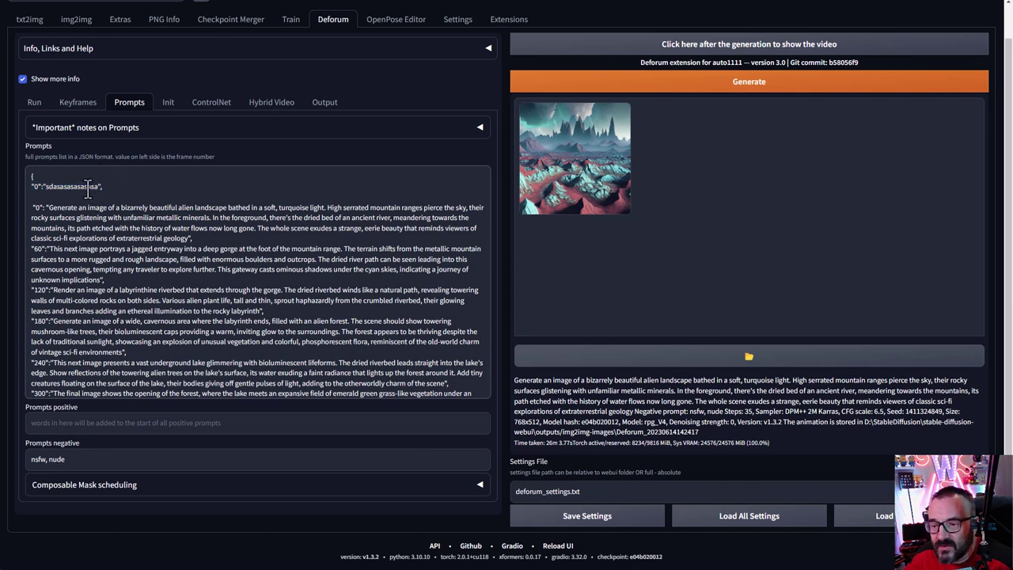
{"action": "type", "text": "a"}
{"action": "key", "text": "BackSpace"}
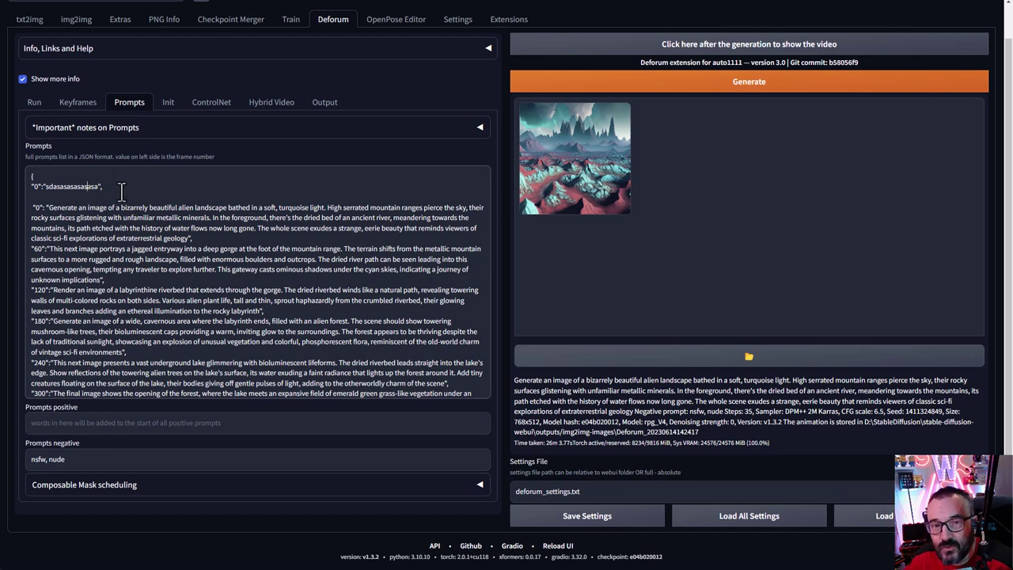
Delete the sample frame 0 entry and its extra line above the alien landscape prompt.
{"action": "left_click_drag", "start_coordinate": [109, 184], "coordinate": [12, 198]}
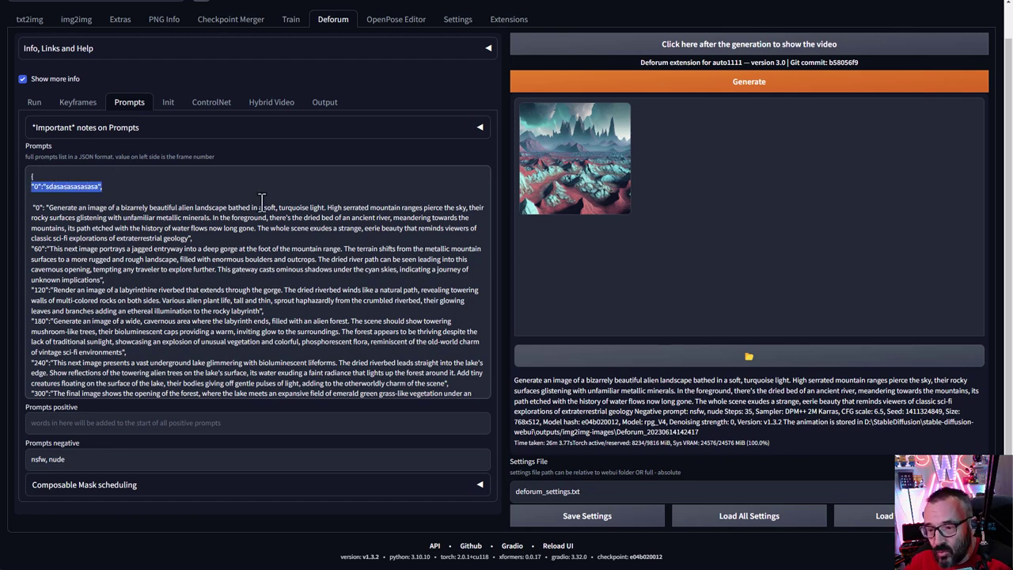
{"action": "key", "text": "BackSpace"}
{"action": "key", "text": "Delete"}
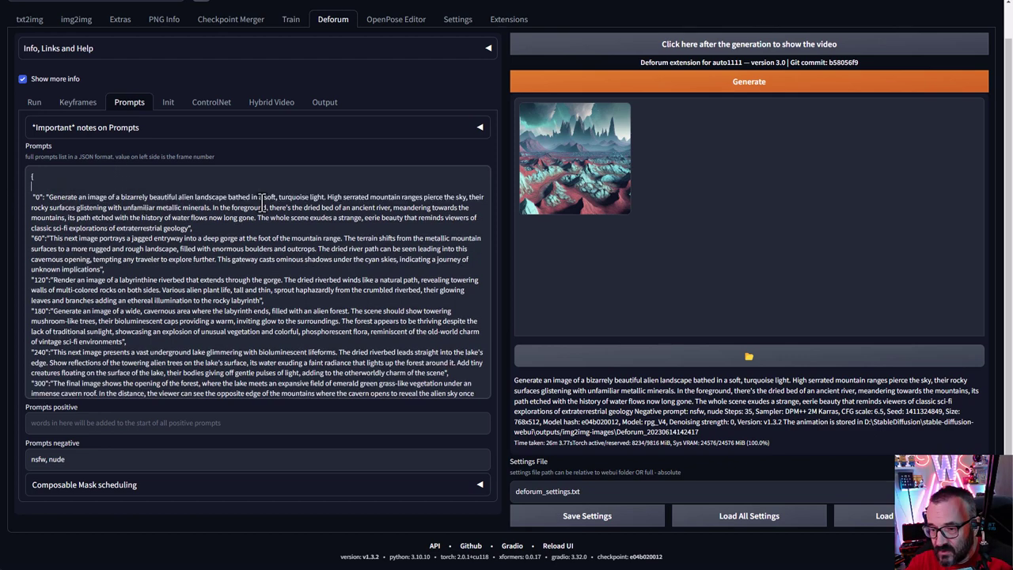
Remove the remaining blank line above the frame 0 prompt, then highlight its description text and its closing quote and comma.
{"action": "key", "text": "Delete"}
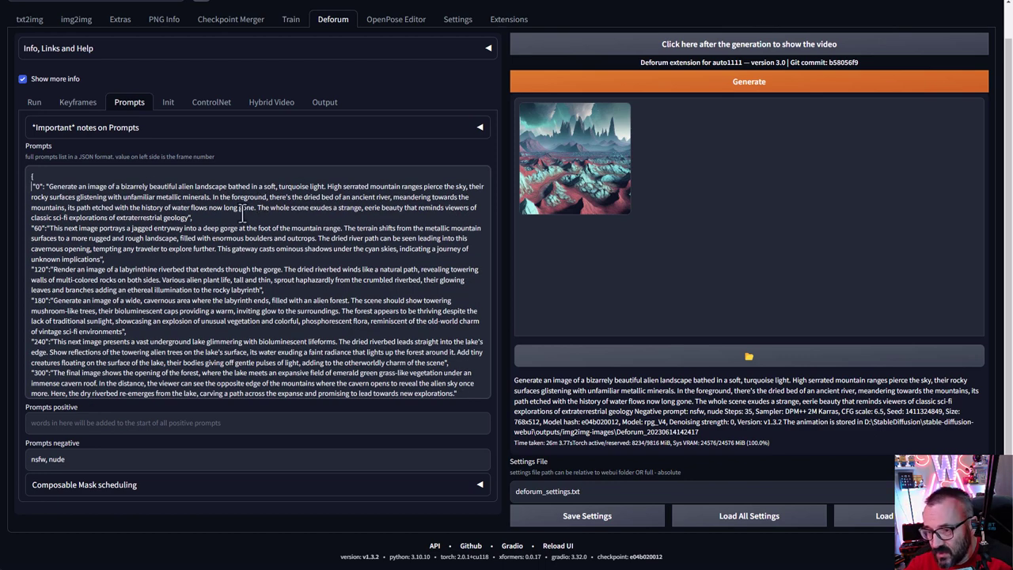
{"action": "left_click_drag", "start_coordinate": [48, 187], "coordinate": [190, 219]}
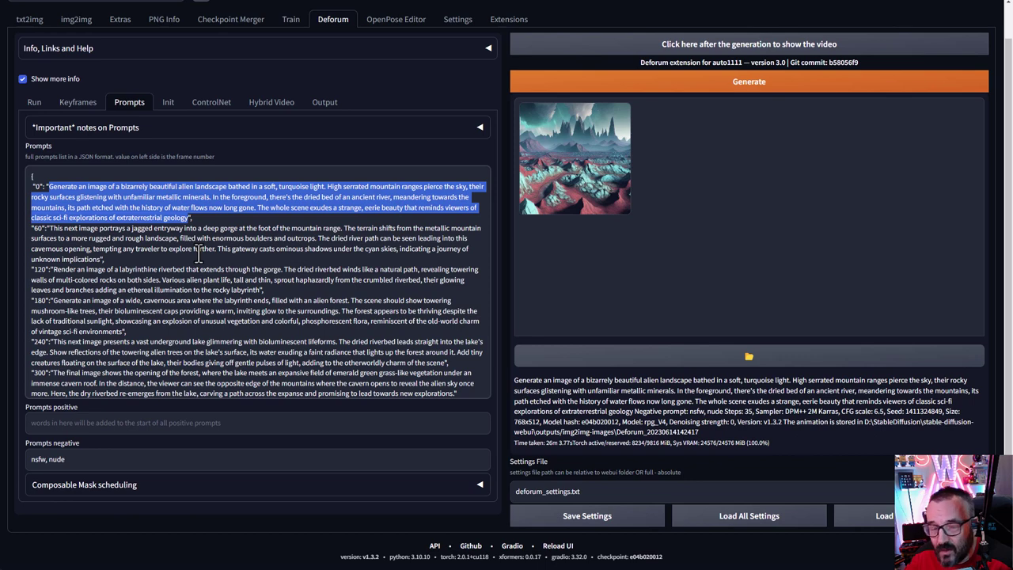
{"action": "left_click_drag", "start_coordinate": [202, 219], "coordinate": [188, 218]}
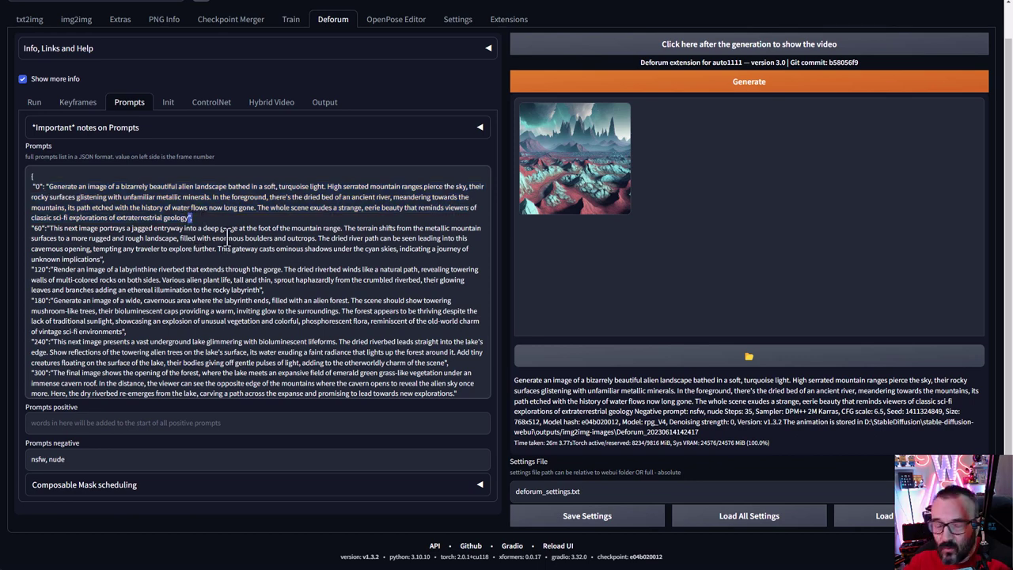
{"action": "scroll", "coordinate": [80, 264], "scroll_direction": "down", "scroll_amount": 1}
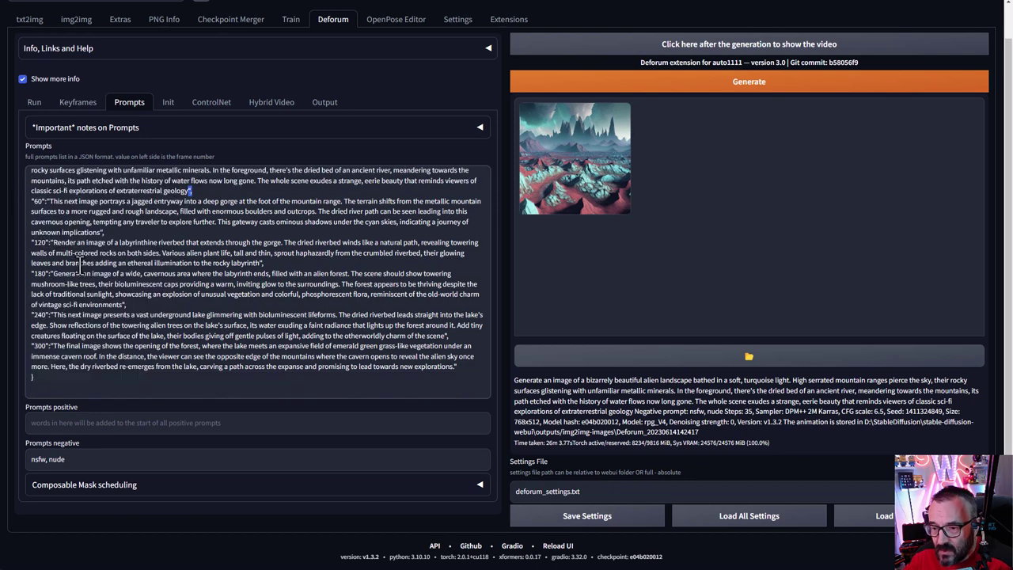
{"action": "scroll", "coordinate": [80, 264], "scroll_direction": "up", "scroll_amount": 1}
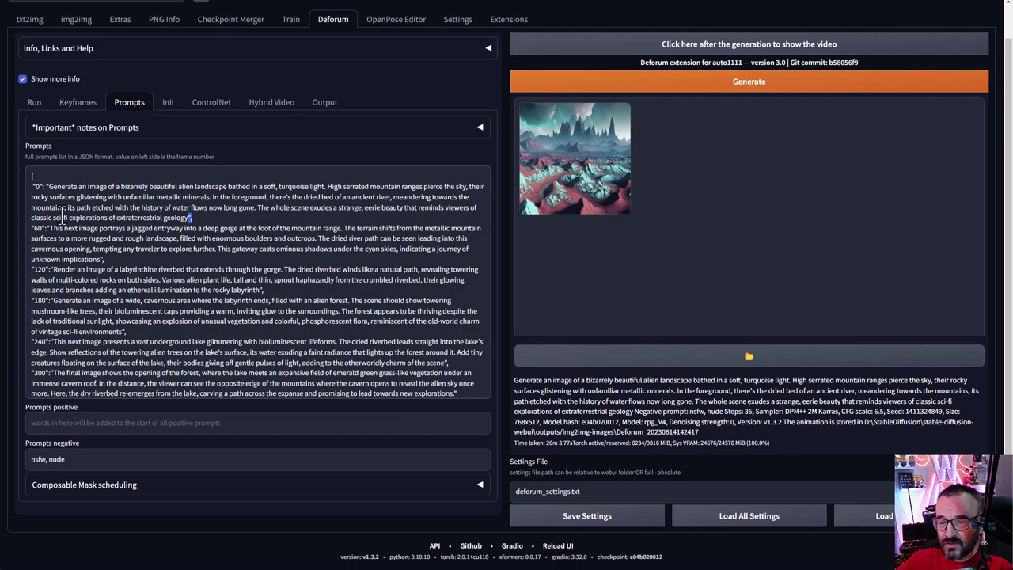
Review Deforum's keyframe settings, examining the CFG scale schedule, the pasted zoom values and the angle and translation fields.
{"action": "left_click", "coordinate": [77, 104]}
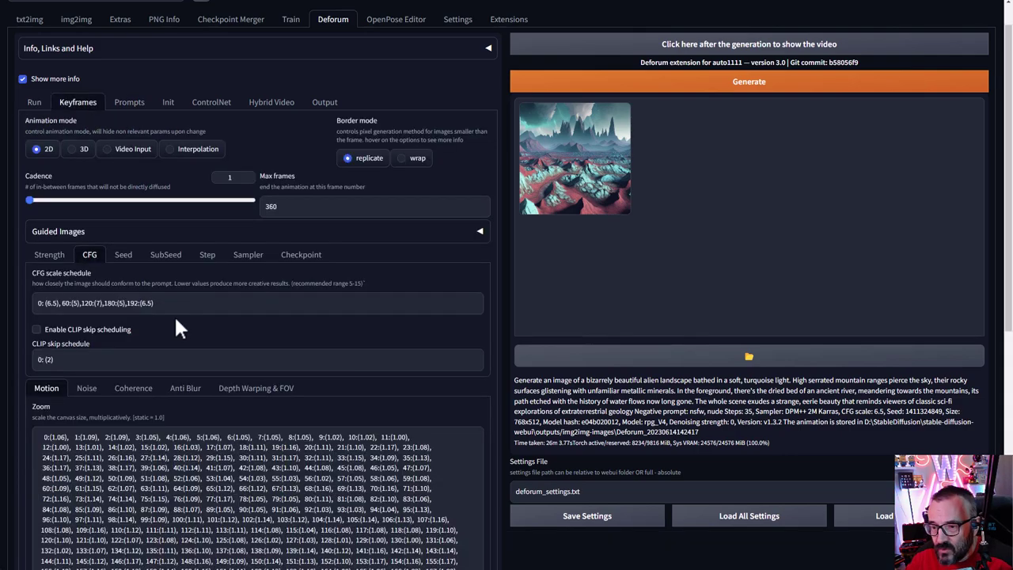
{"action": "scroll", "coordinate": [176, 325], "scroll_direction": "down", "scroll_amount": 5}
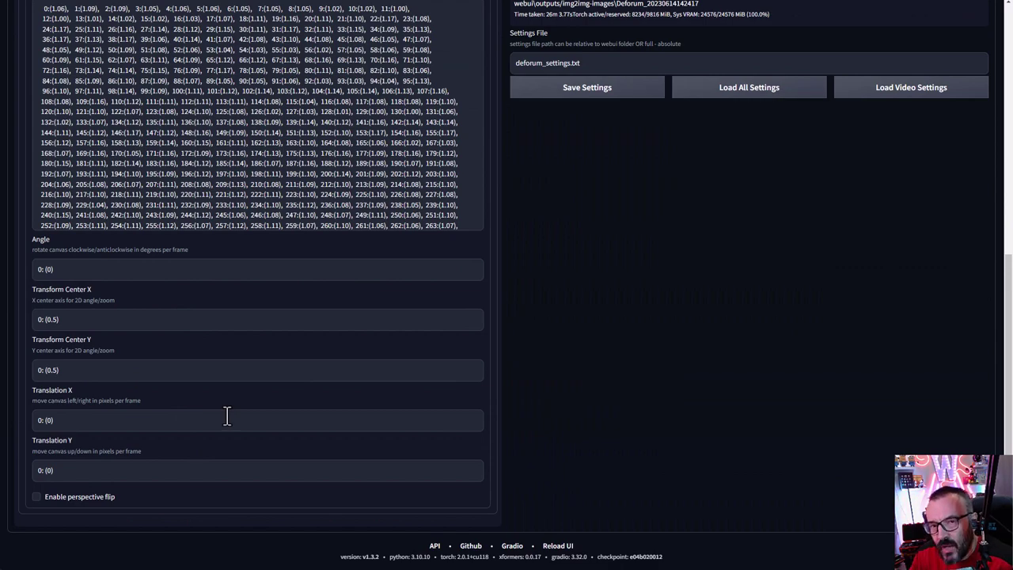
{"action": "scroll", "coordinate": [139, 393], "scroll_direction": "up", "scroll_amount": 5}
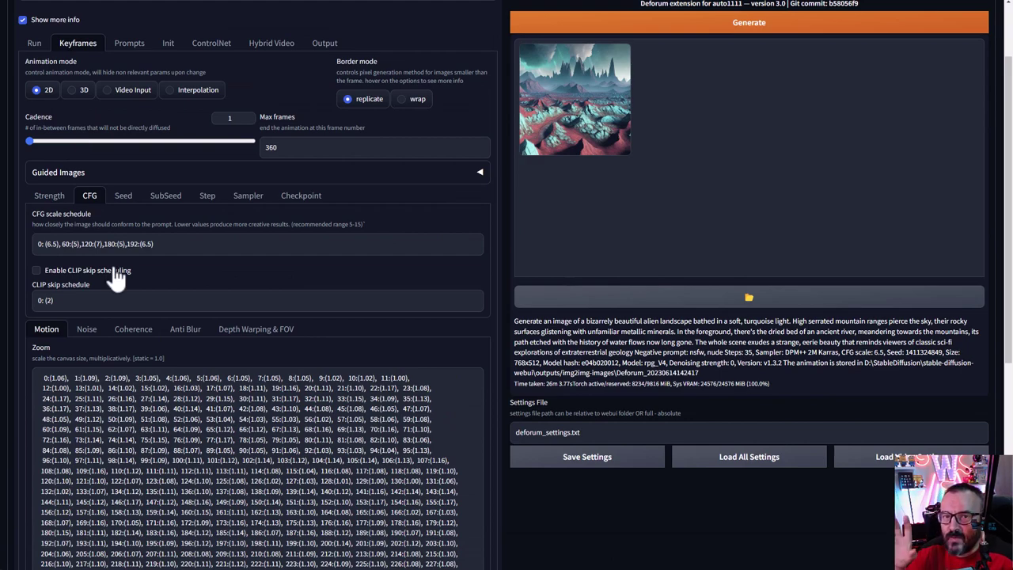
{"action": "scroll", "coordinate": [116, 277], "scroll_direction": "down", "scroll_amount": 2}
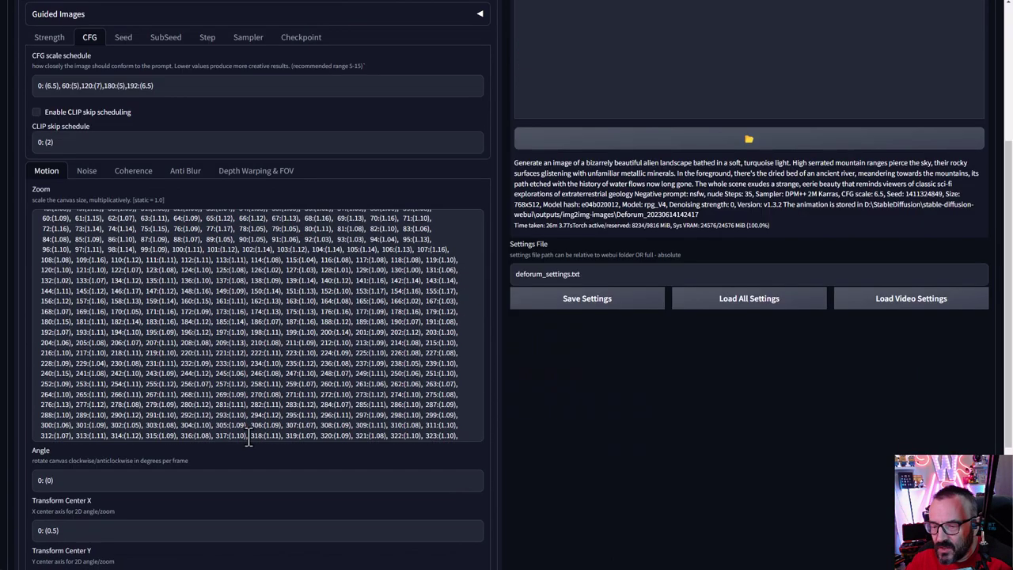
{"action": "scroll", "coordinate": [249, 436], "scroll_direction": "down", "scroll_amount": 2}
{"action": "scroll", "coordinate": [326, 475], "scroll_direction": "down", "scroll_amount": 3}
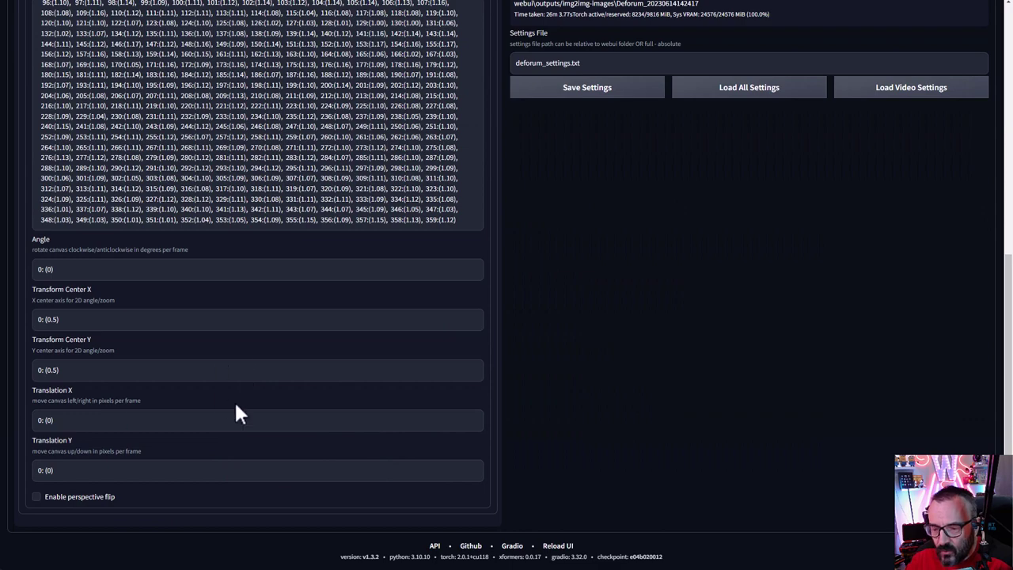
{"action": "scroll", "coordinate": [237, 411], "scroll_direction": "up", "scroll_amount": 4}
{"action": "scroll", "coordinate": [259, 365], "scroll_direction": "up", "scroll_amount": 2}
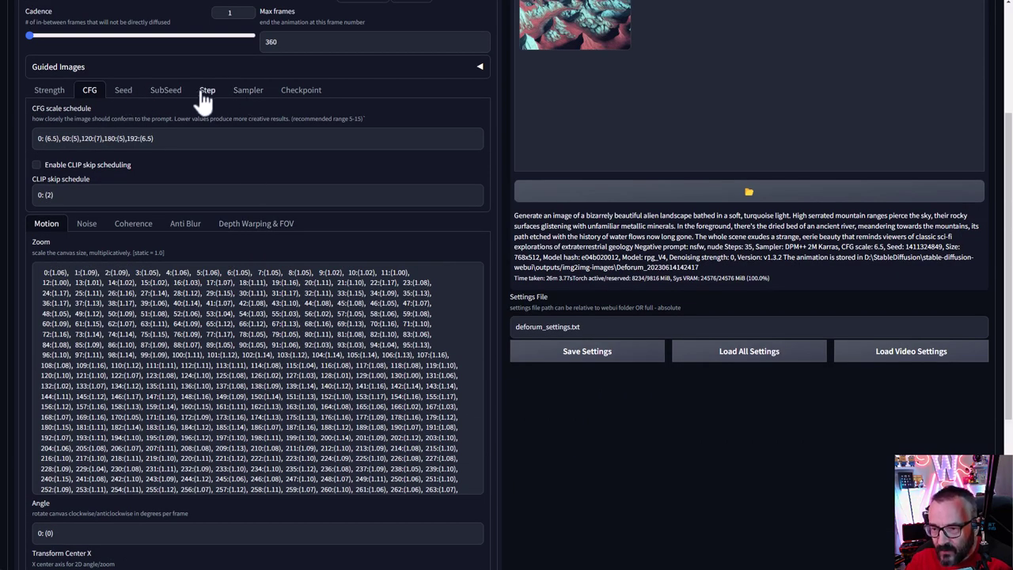
{"action": "scroll", "coordinate": [243, 182], "scroll_direction": "up", "scroll_amount": 1}
Look through Deforum's prompts, init, ControlNet and hybrid video settings, and examine the output's soundtrack source and file path.
{"action": "left_click", "coordinate": [125, 43]}
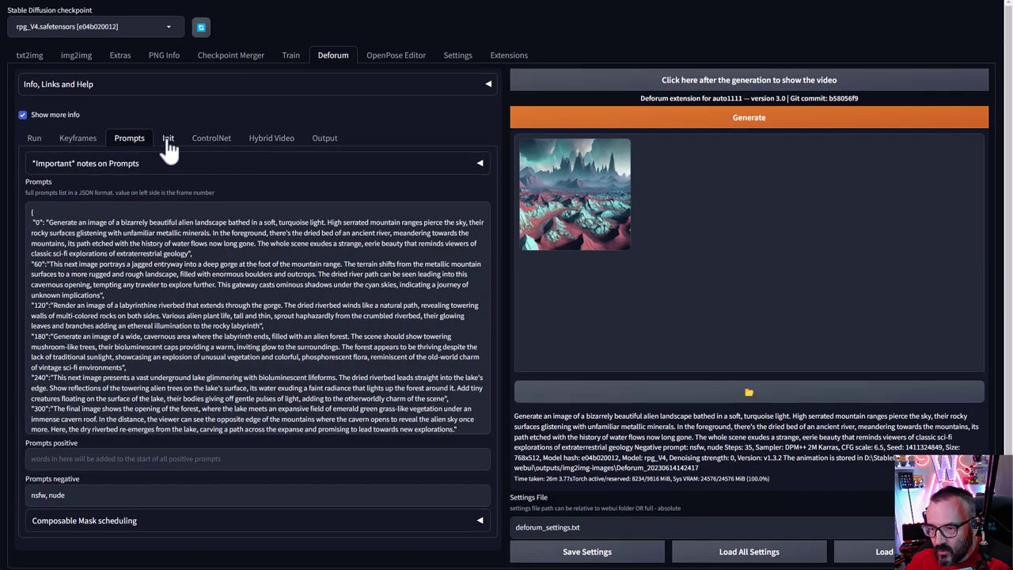
{"action": "left_click", "coordinate": [168, 141]}
{"action": "left_click", "coordinate": [222, 142]}
{"action": "left_click", "coordinate": [271, 141]}
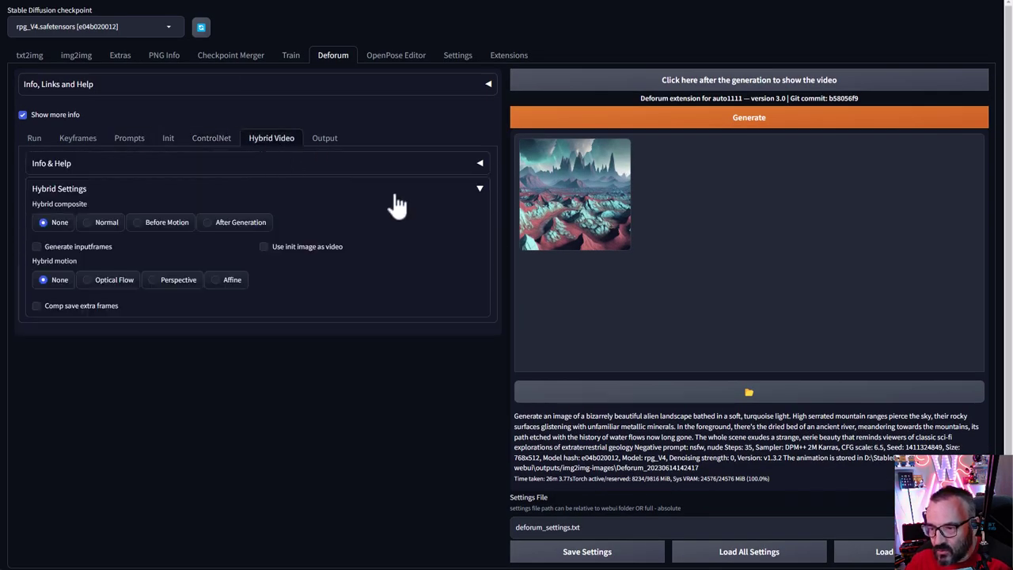
{"action": "left_click", "coordinate": [323, 143]}
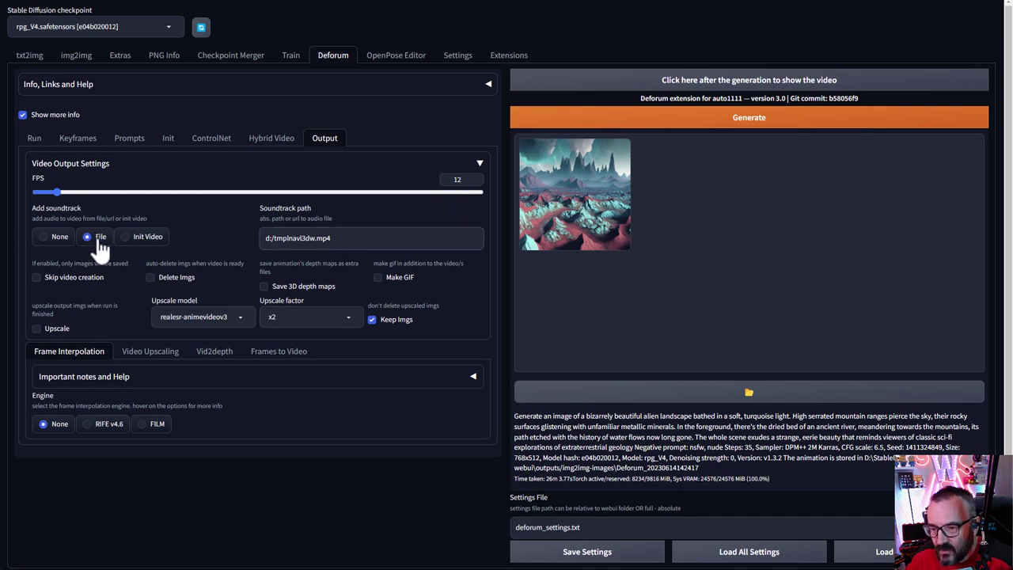
{"action": "triple_click", "coordinate": [344, 238]}
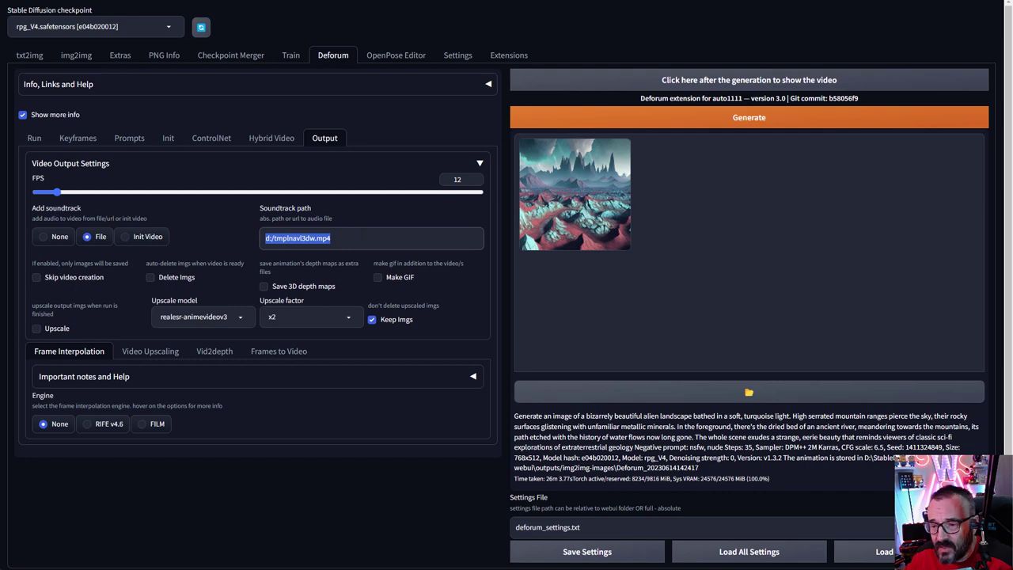
Return to the keyframe settings and examine the anti-blur amount schedule.
{"action": "left_click", "coordinate": [77, 138]}
{"action": "scroll", "coordinate": [507, 317], "scroll_direction": "down", "scroll_amount": 1}
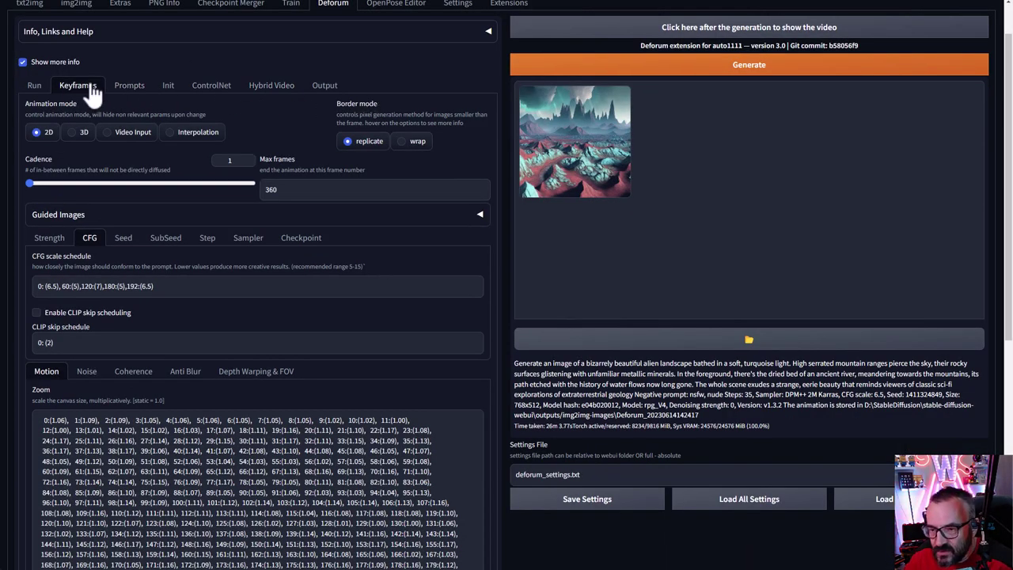
{"action": "left_click", "coordinate": [187, 382]}
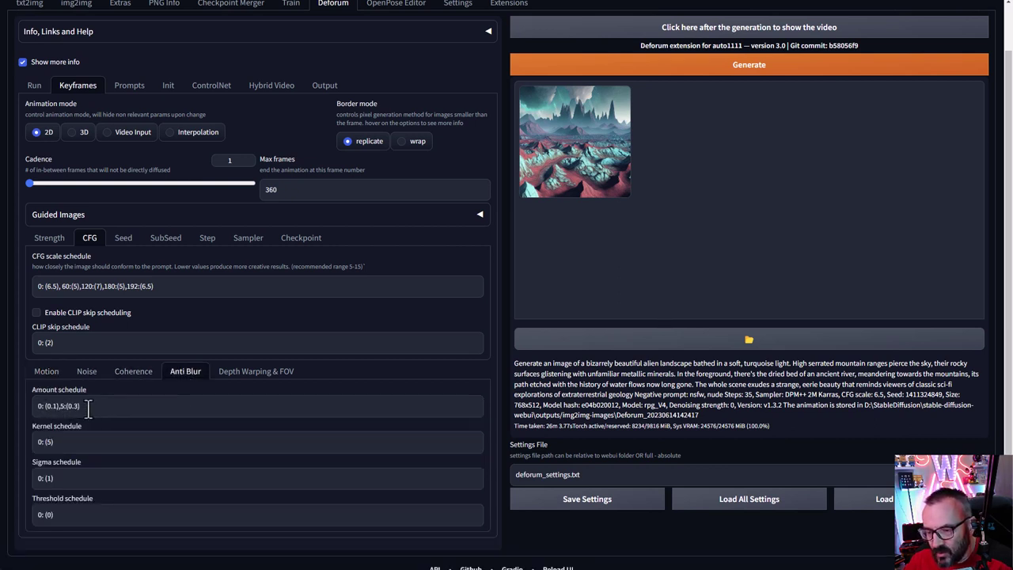
{"action": "left_click_drag", "start_coordinate": [89, 407], "coordinate": [75, 406]}
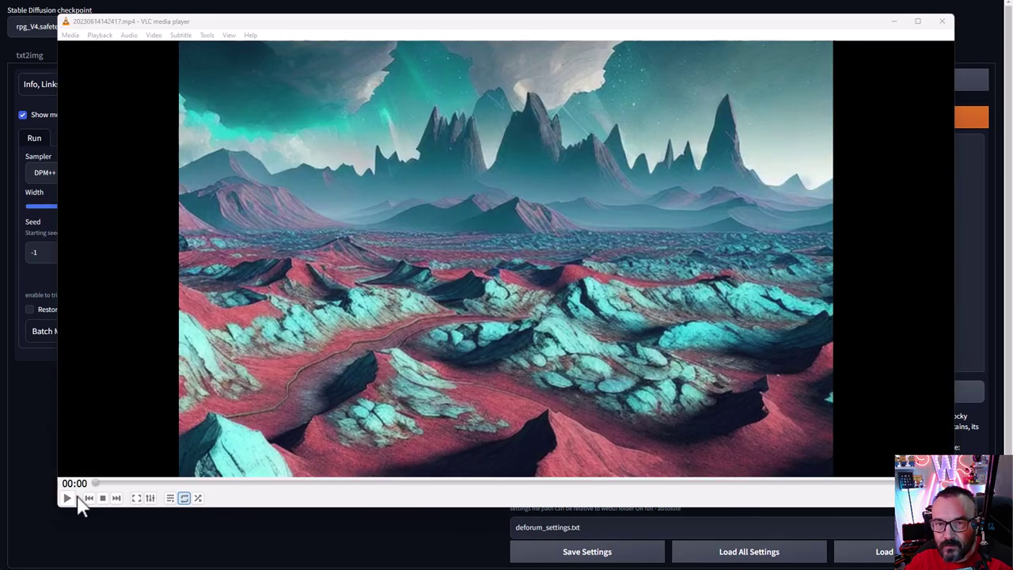
Play the rendered animation 20230614142417.mp4 in VLC media player and pause it.
{"action": "left_click", "coordinate": [70, 498]}
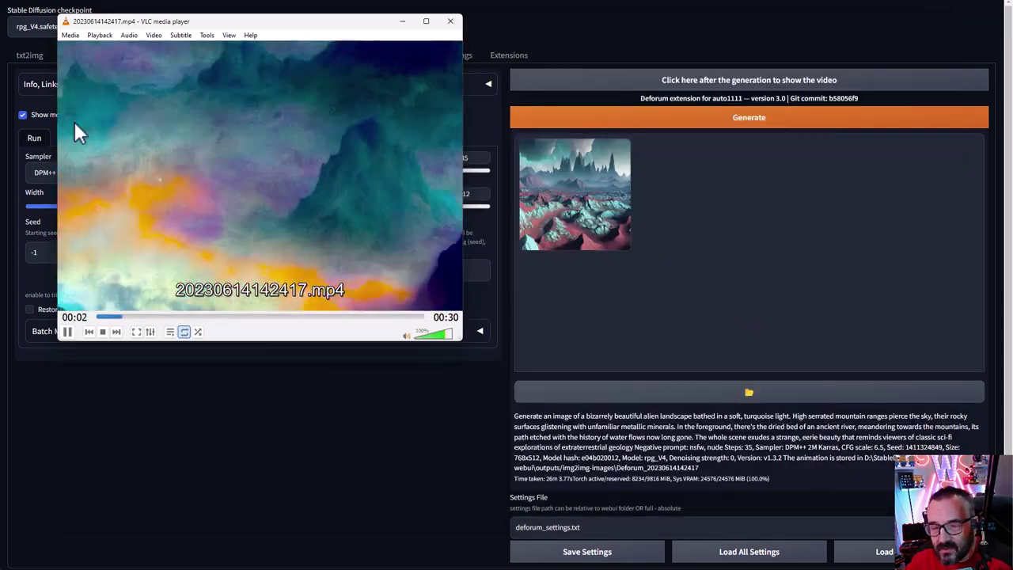
{"action": "left_click", "coordinate": [67, 332]}
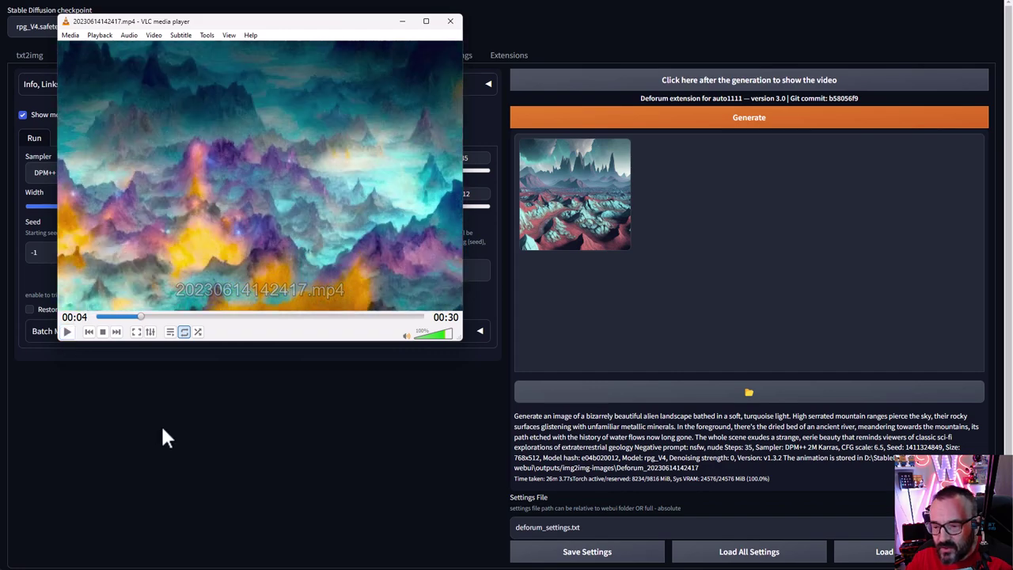